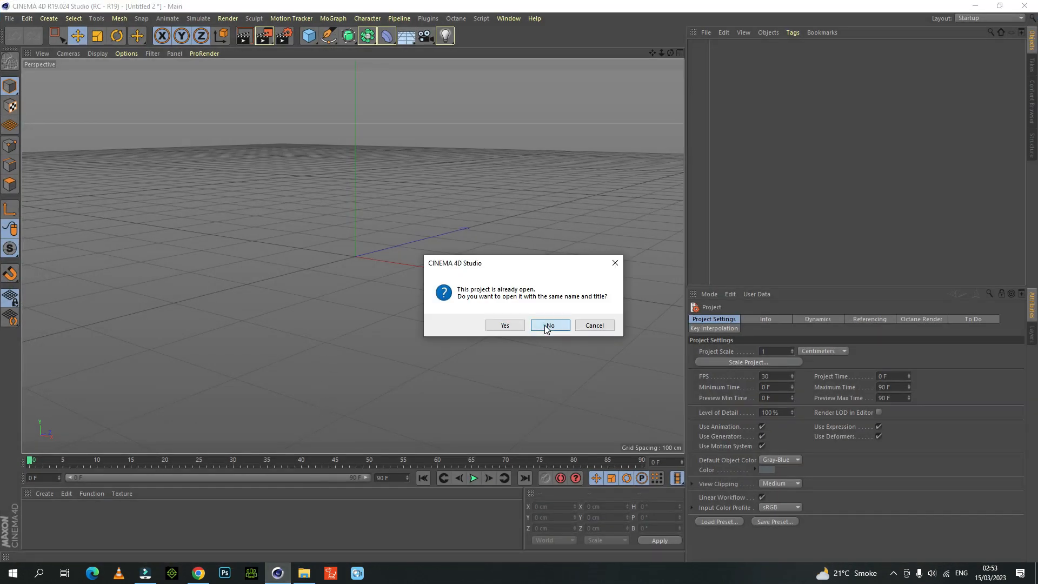
# Open the helicopter model full.obj as a separate project without reusing the already open project's name
pyautogui.click(549, 325)
pyautogui.click(526, 442)
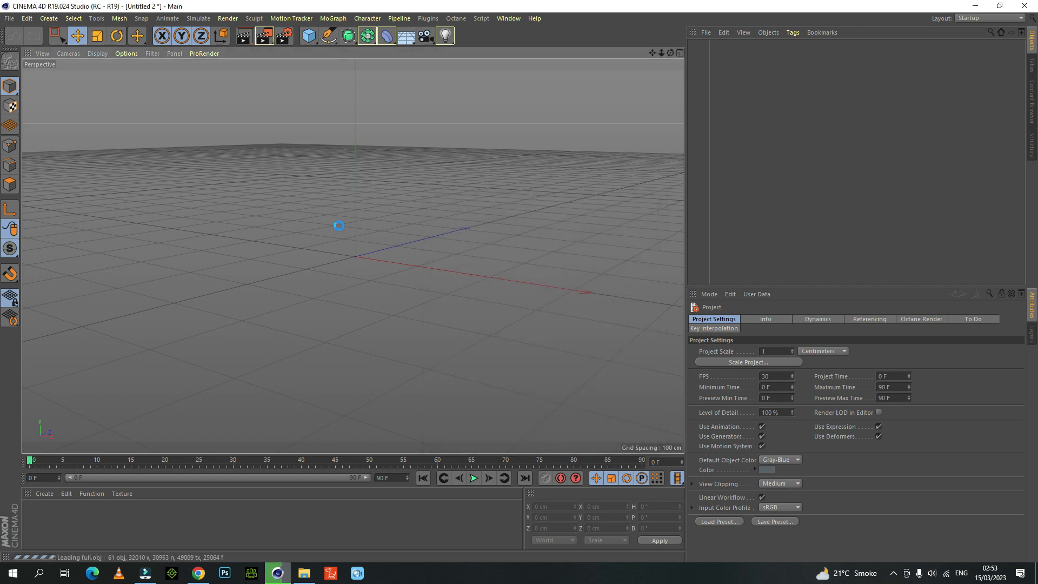
pyautogui.scroll(-2, 361, 203)
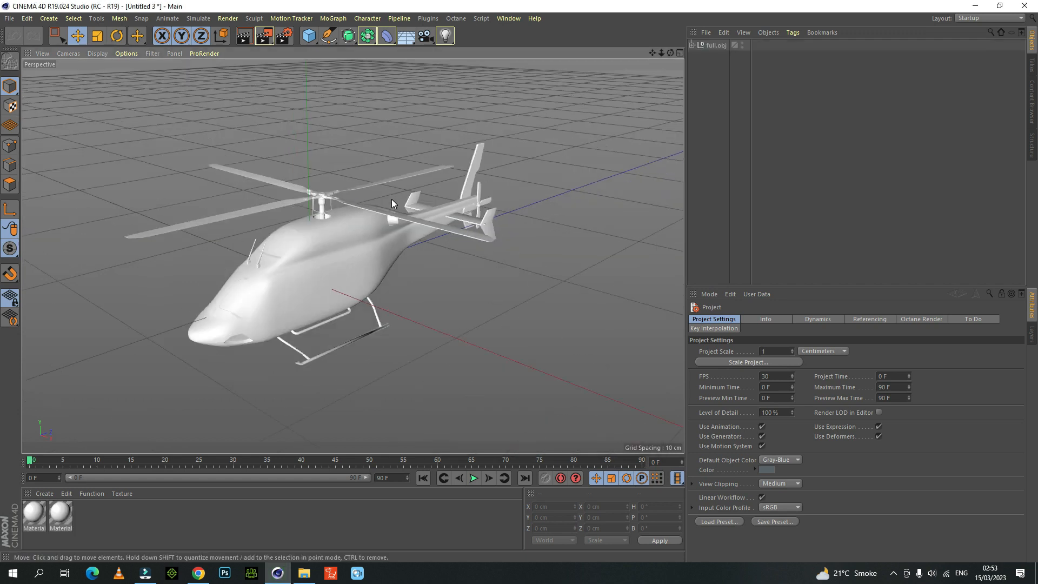
pyautogui.moveTo(652, 53); pyautogui.dragTo(652, 53)
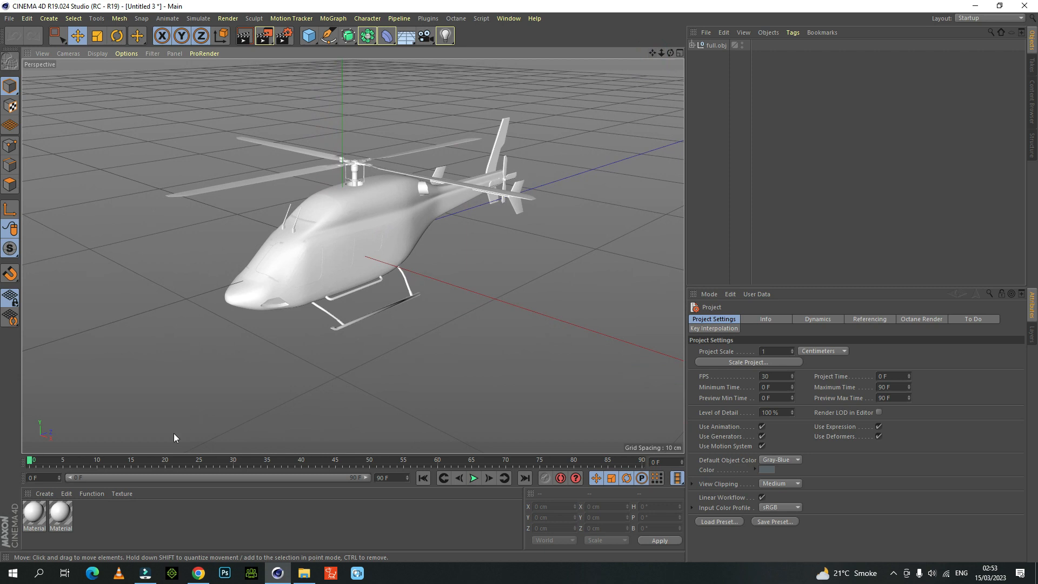
# Load the image Untitled_(34) from the textures folder as the second material's color texture and turn off that material's reflectance
pyautogui.doubleClick(63, 514)
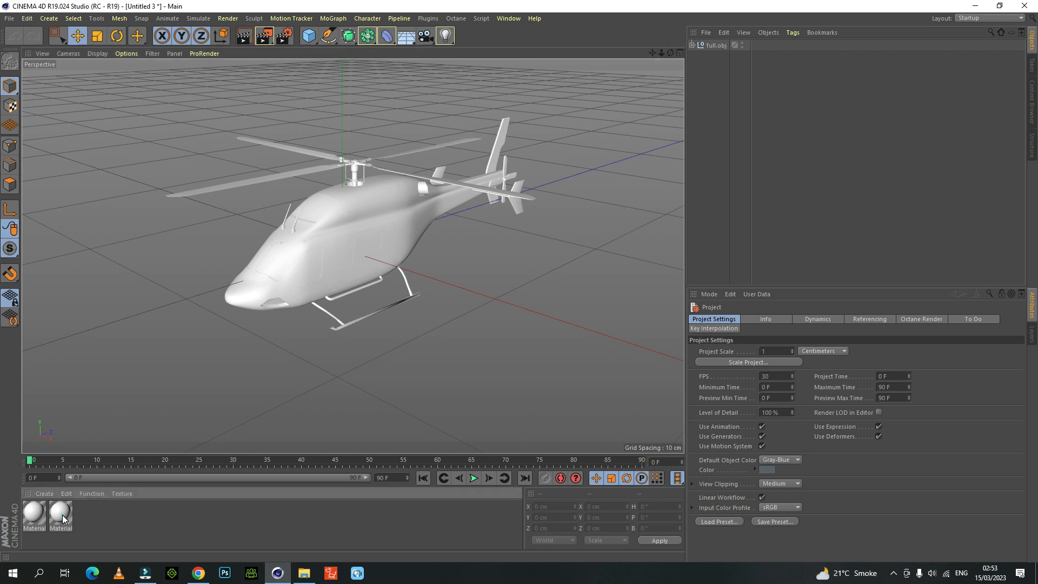
pyautogui.click(504, 189)
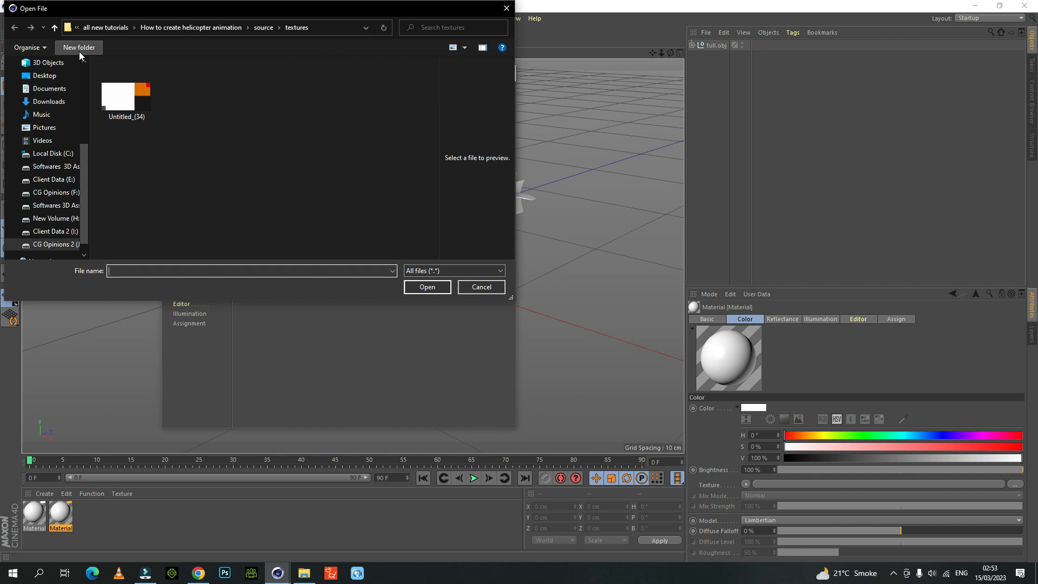
pyautogui.click(56, 29)
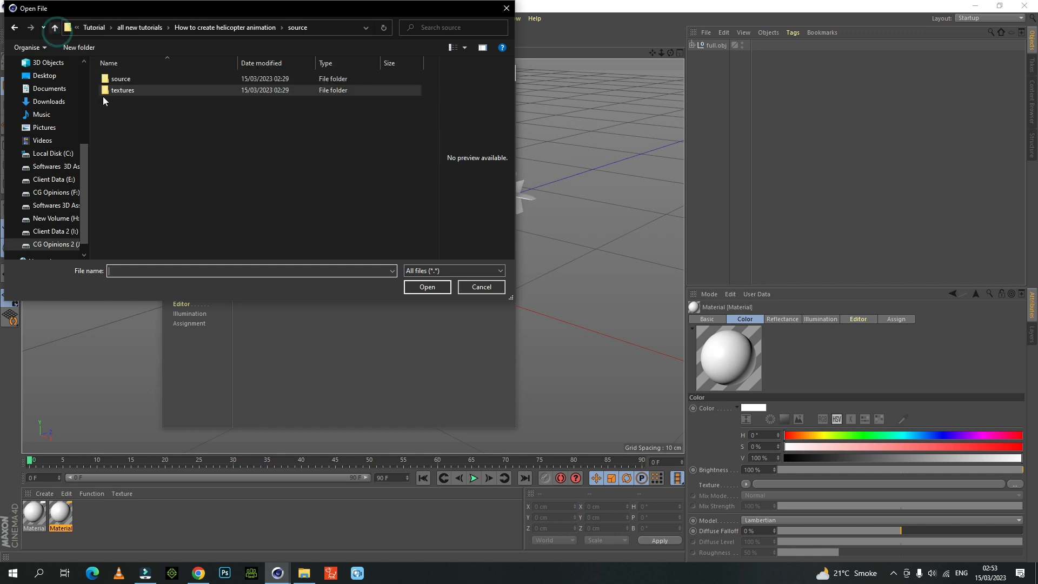
pyautogui.doubleClick(131, 92)
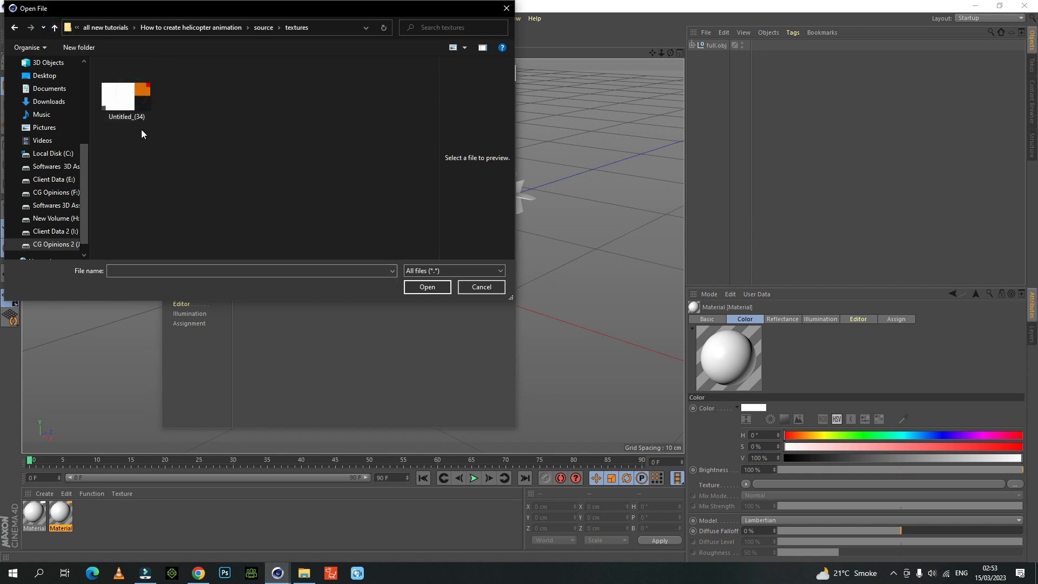
pyautogui.click(137, 105)
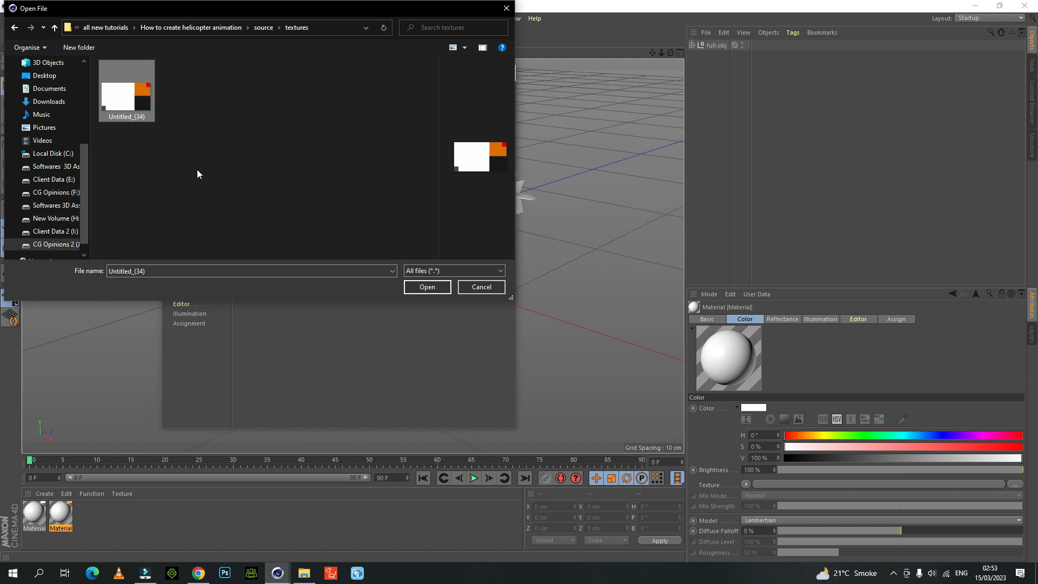
pyautogui.click(423, 287)
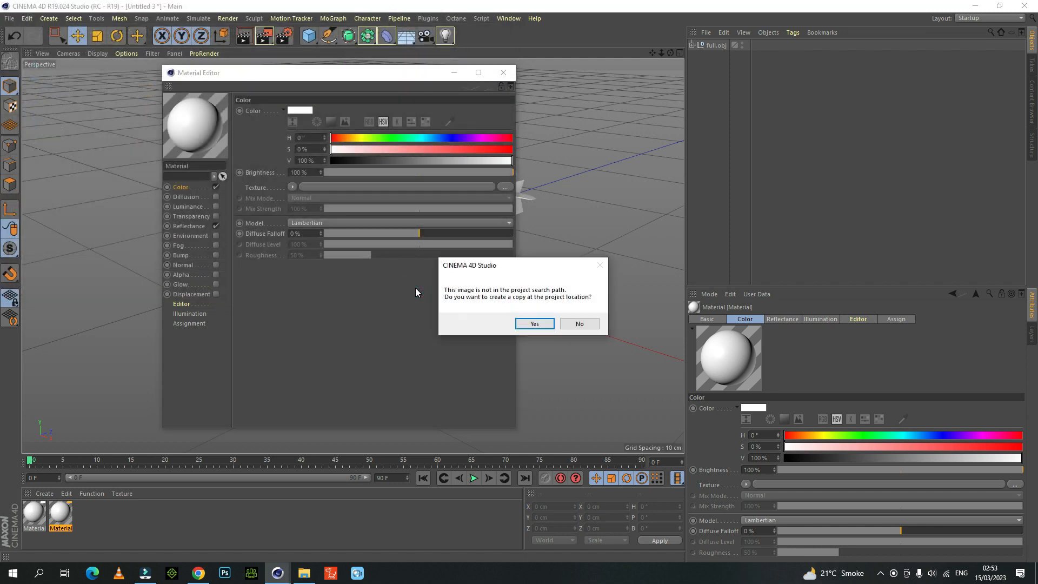
pyautogui.click(547, 323)
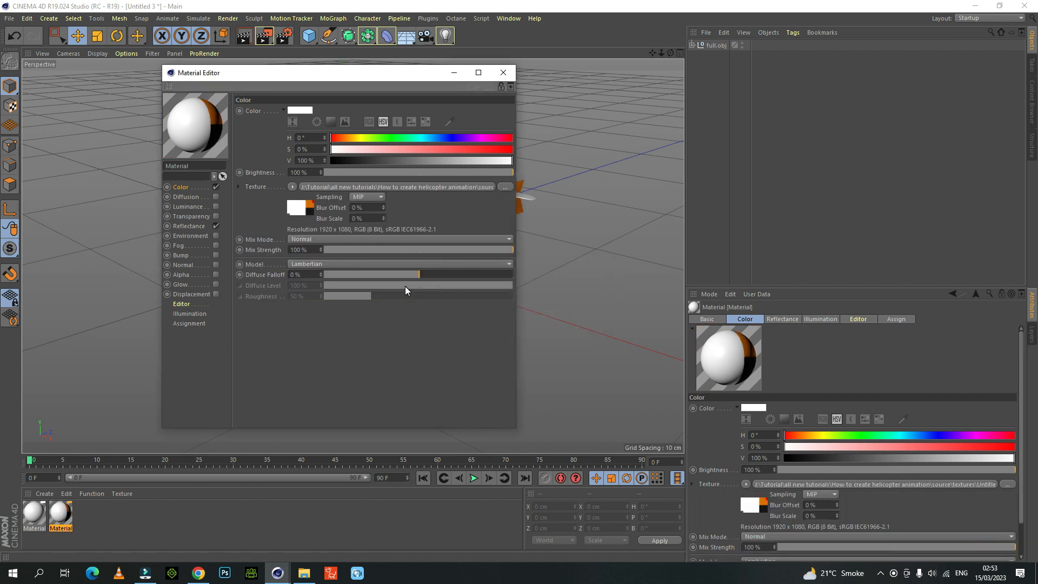
pyautogui.click(216, 226)
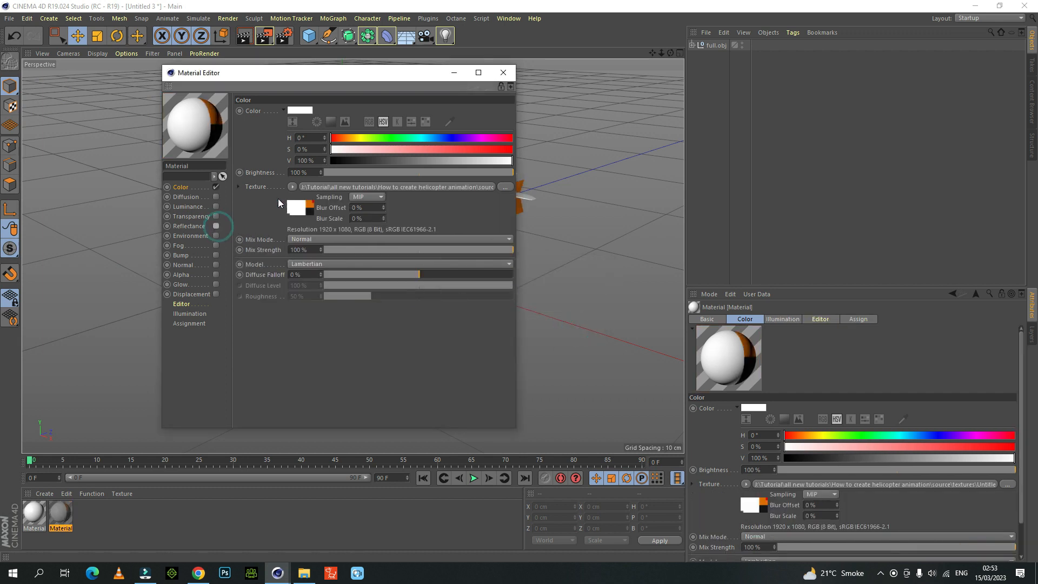
pyautogui.click(502, 74)
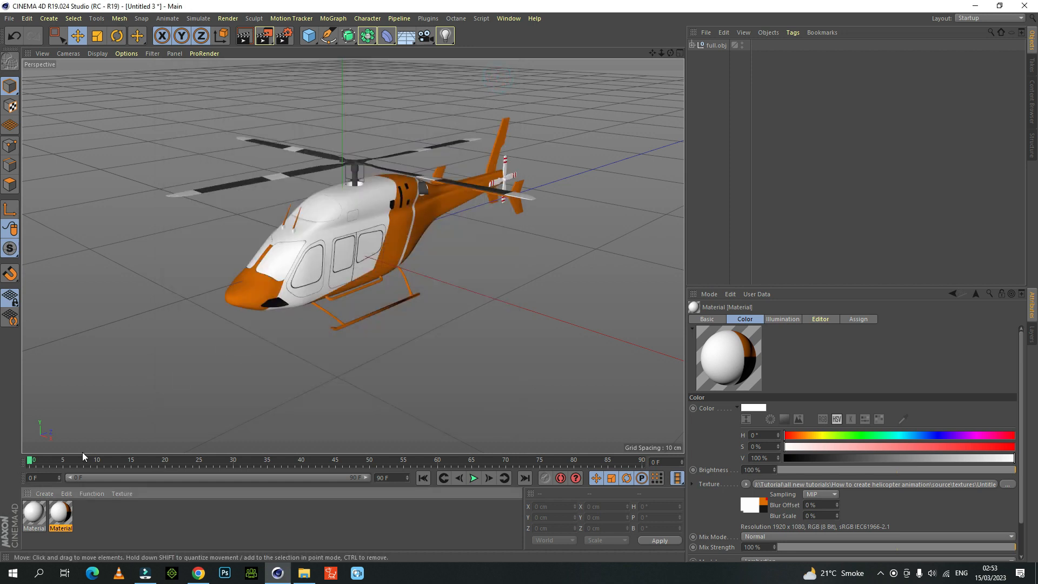
# Load Untitled_(34) as the color texture of Material.001 without copying it to the project location, and turn off its reflectance
pyautogui.doubleClick(33, 517)
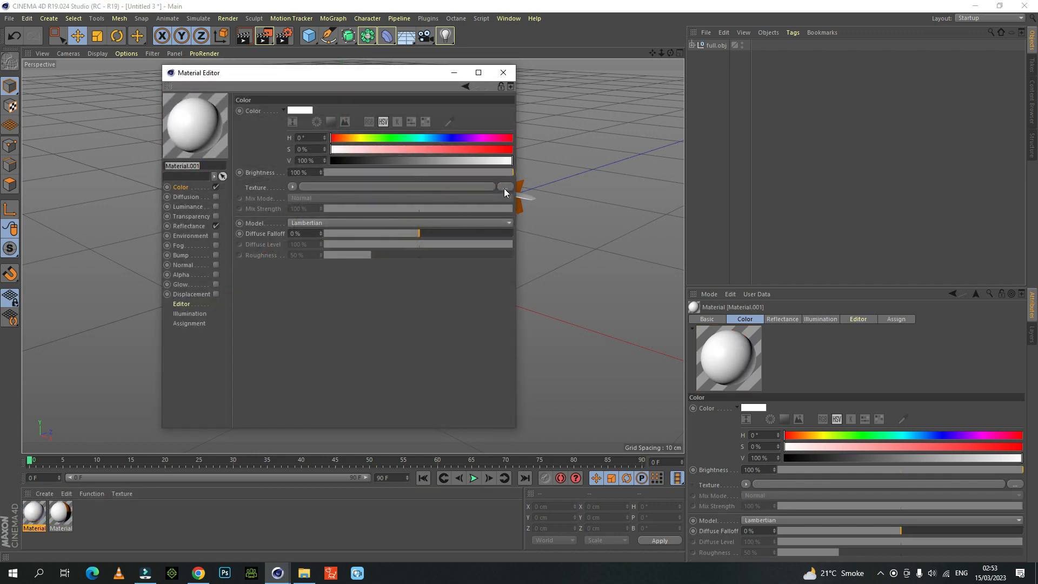
pyautogui.click(183, 187)
pyautogui.click(505, 187)
pyautogui.click(135, 108)
pyautogui.click(426, 287)
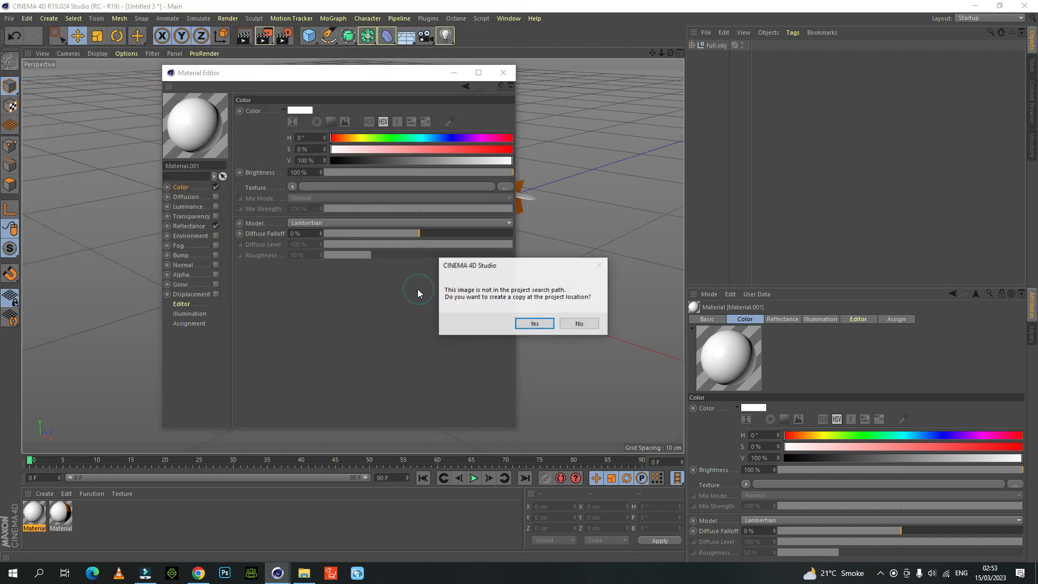
pyautogui.click(580, 326)
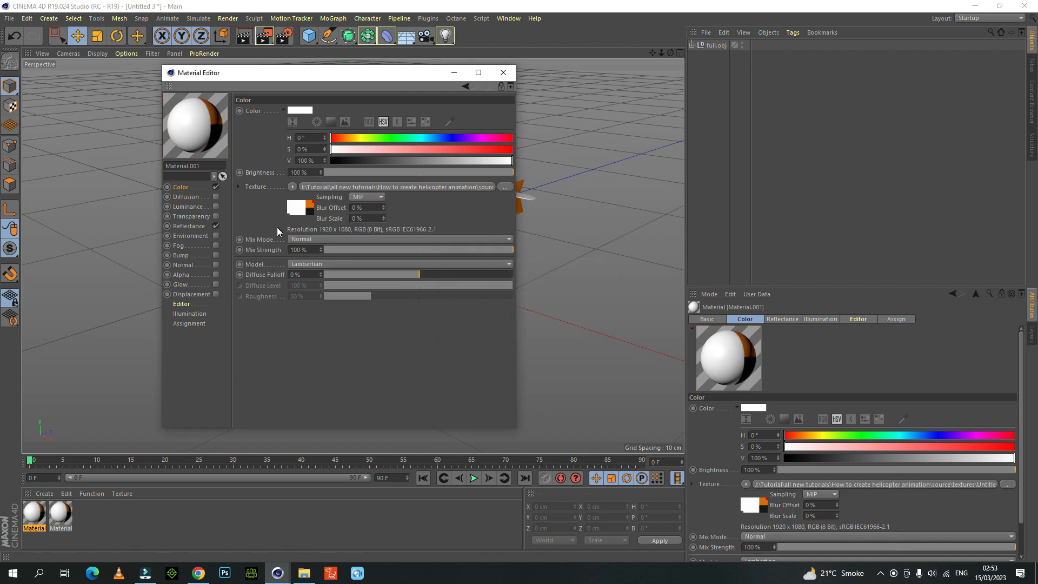
pyautogui.click(216, 226)
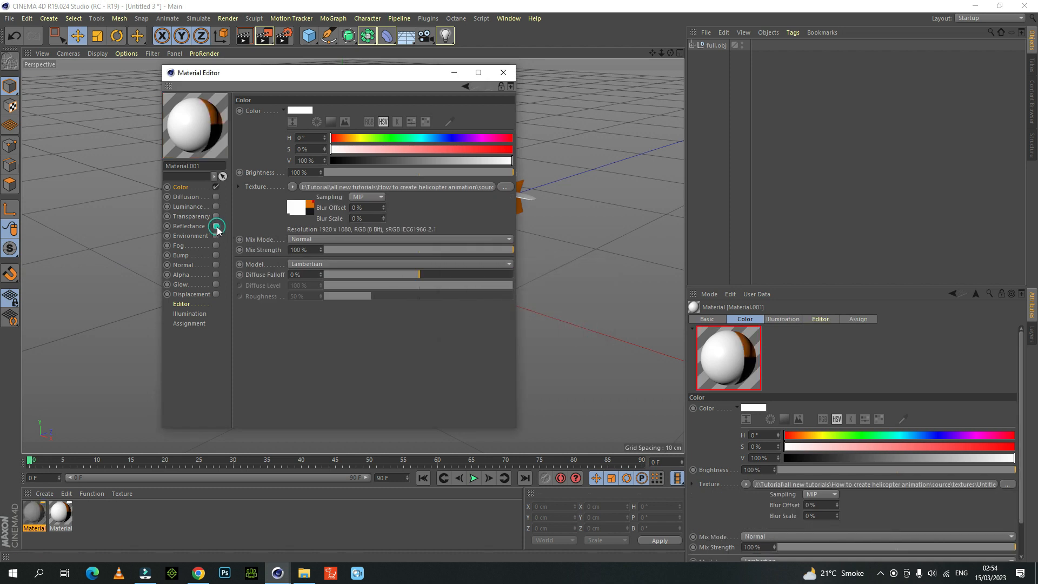
pyautogui.click(503, 76)
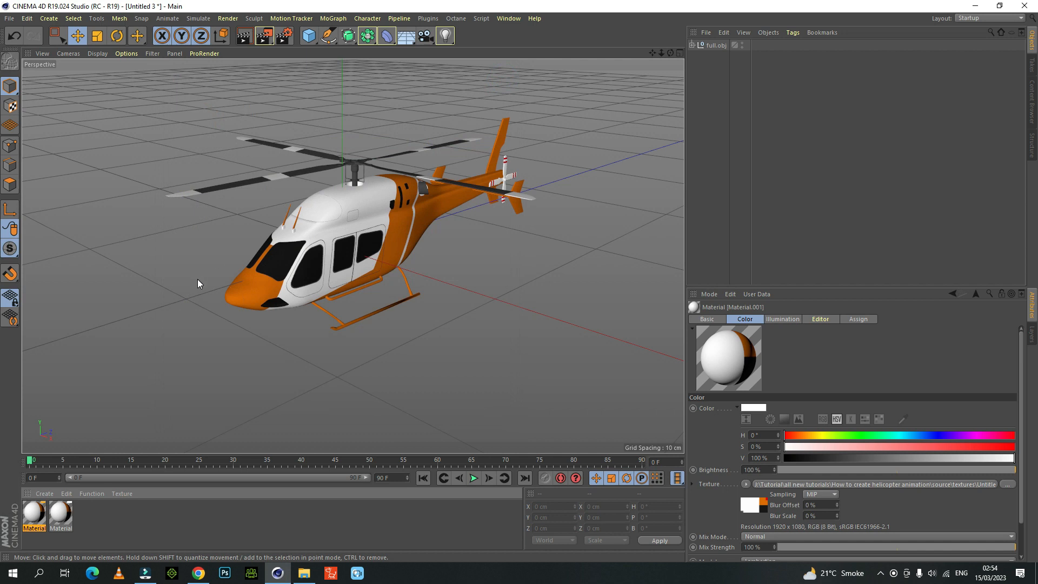
# Select the main rotor's parts with Rectangle Selection, group them, and name the group "helicopter wings"
pyautogui.moveTo(669, 53); pyautogui.dragTo(652, 52)
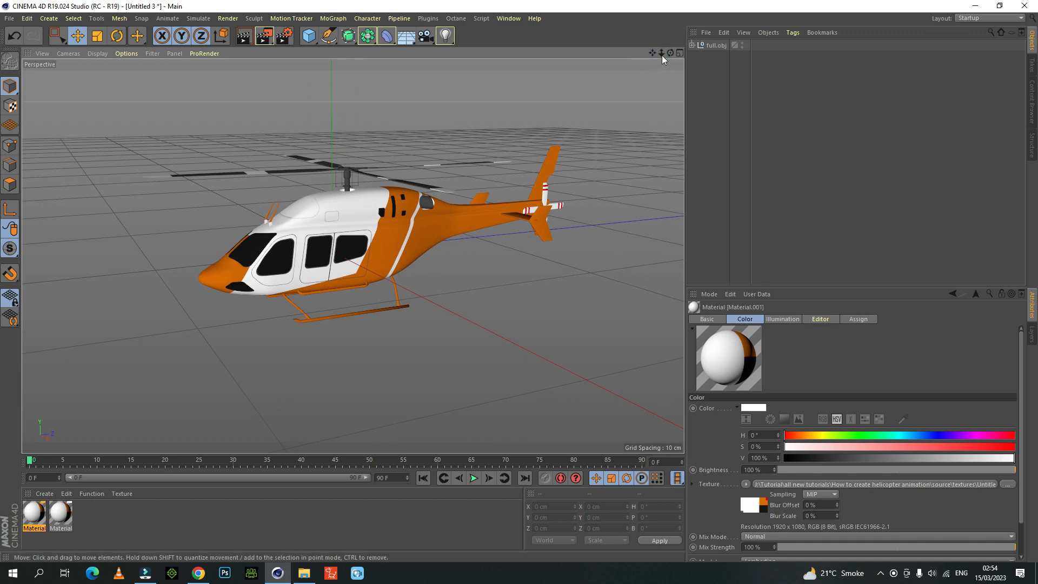
pyautogui.moveTo(670, 52); pyautogui.dragTo(650, 54)
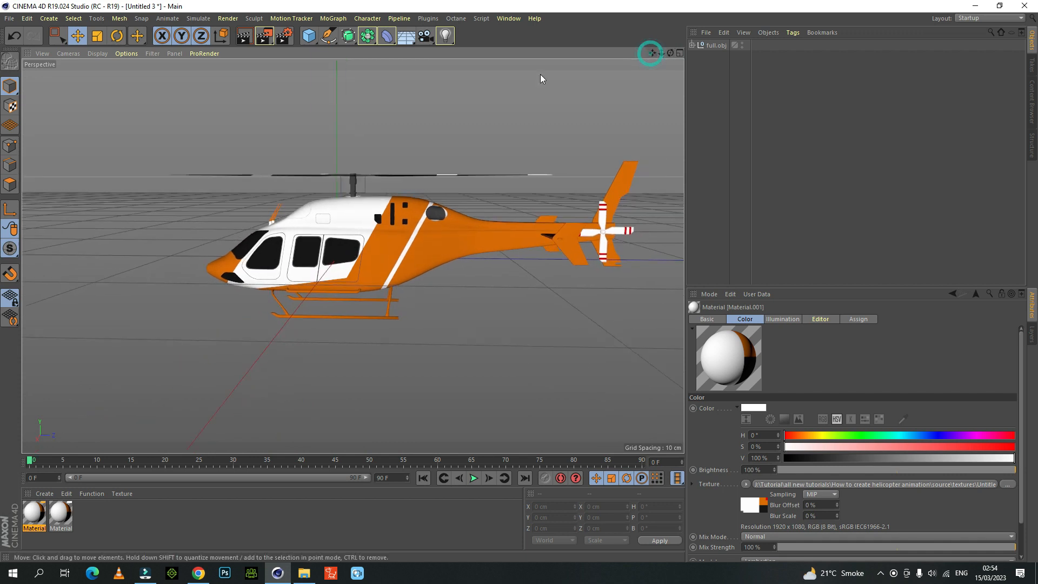
pyautogui.click(59, 38)
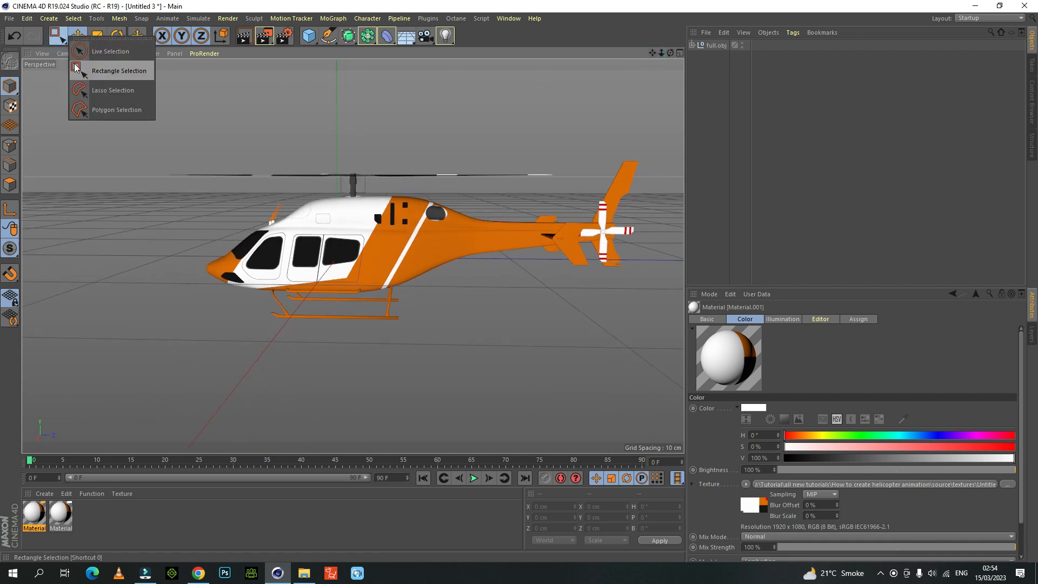
pyautogui.click(124, 74)
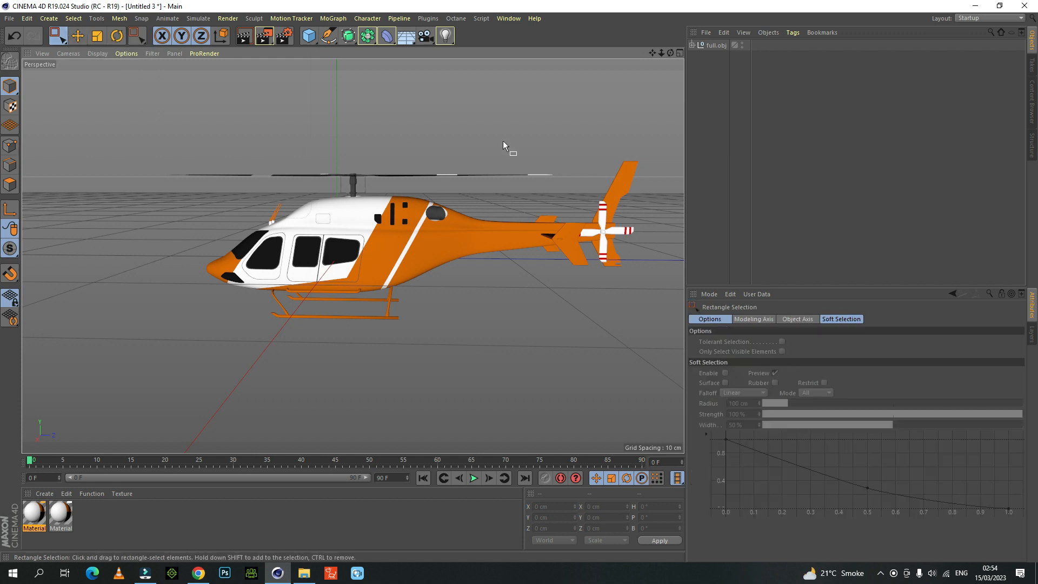
pyautogui.moveTo(578, 133); pyautogui.dragTo(156, 193)
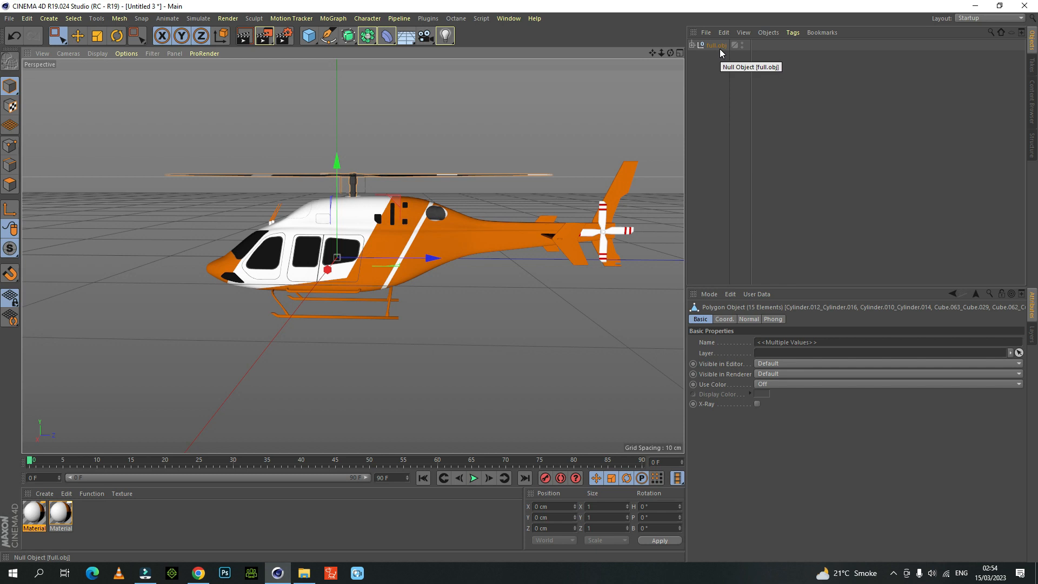
pyautogui.click(693, 46)
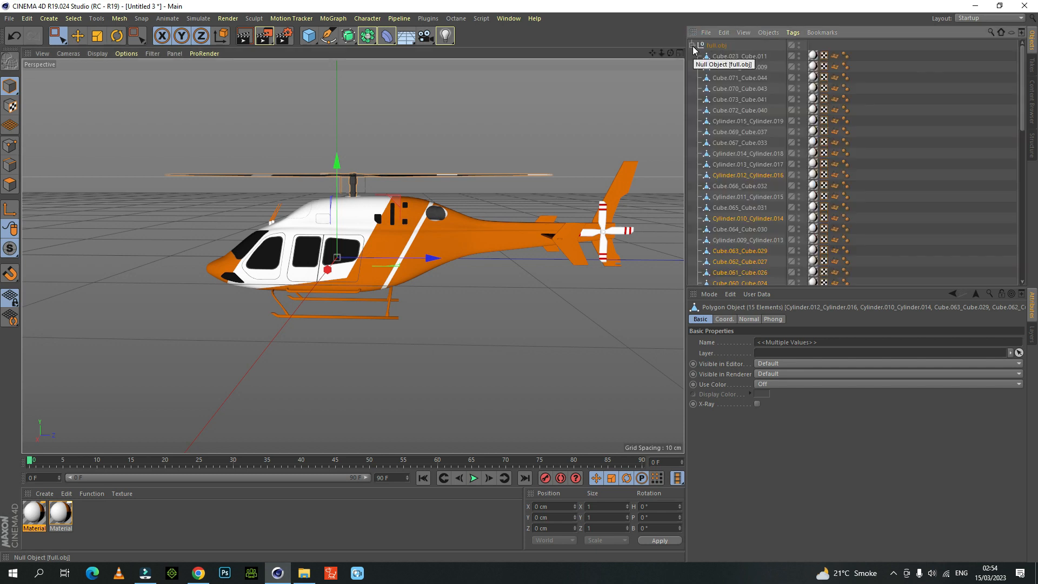
pyautogui.scroll(-3, 1026, 107)
pyautogui.scroll(-1, 1025, 107)
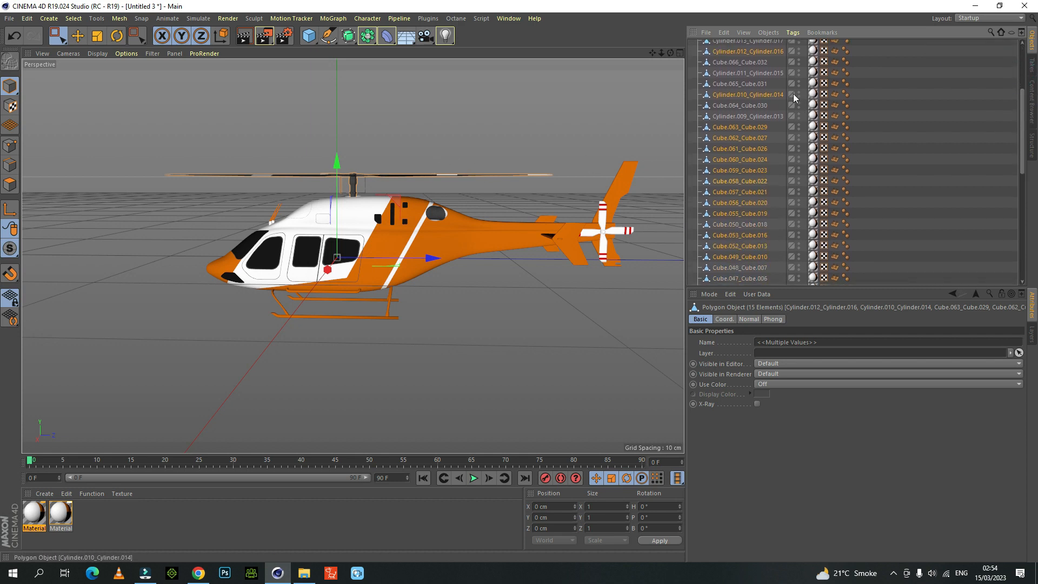
pyautogui.rightClick(735, 95)
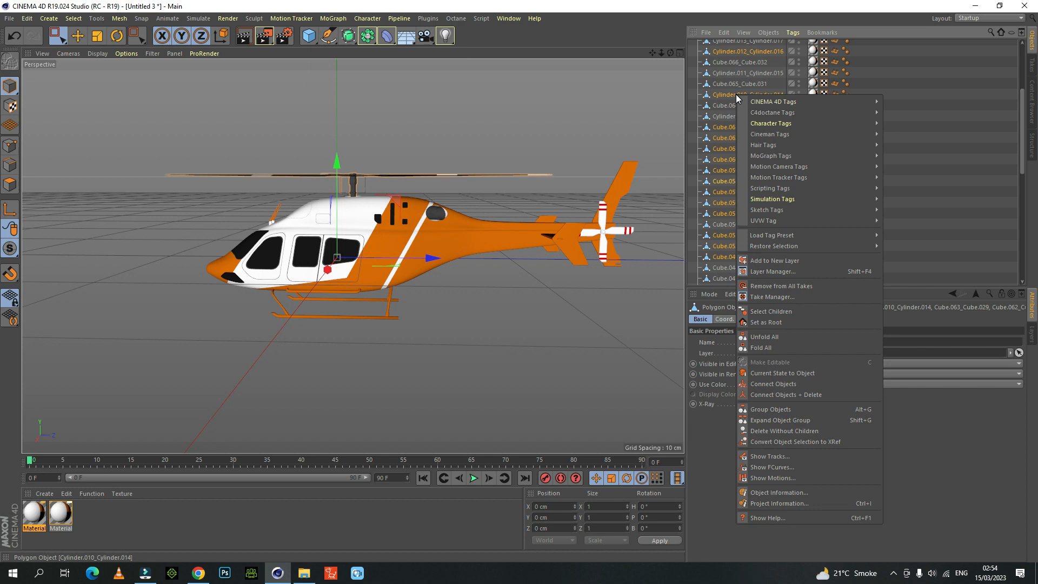
pyautogui.click(781, 410)
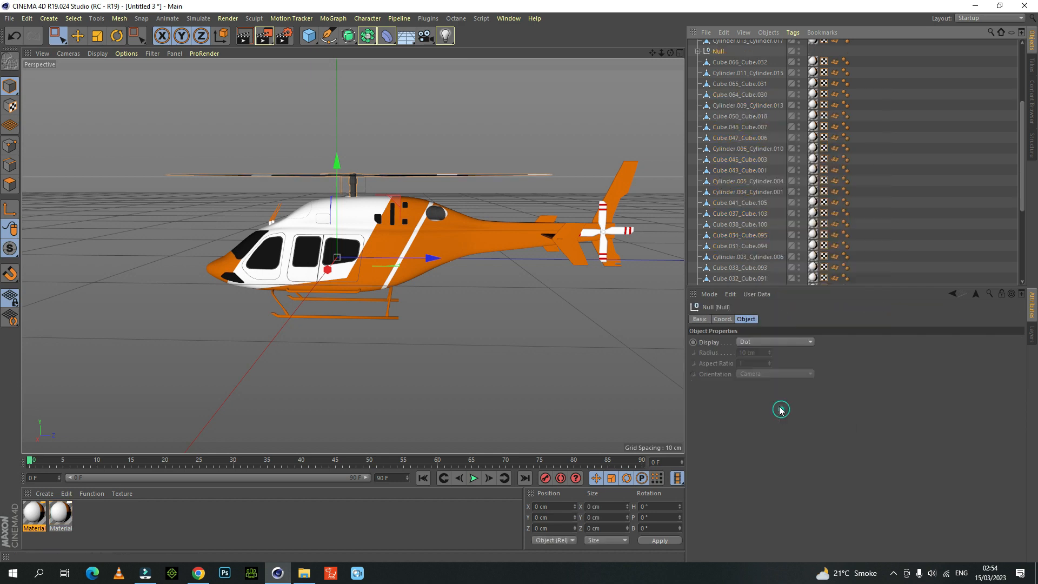
pyautogui.doubleClick(719, 52)
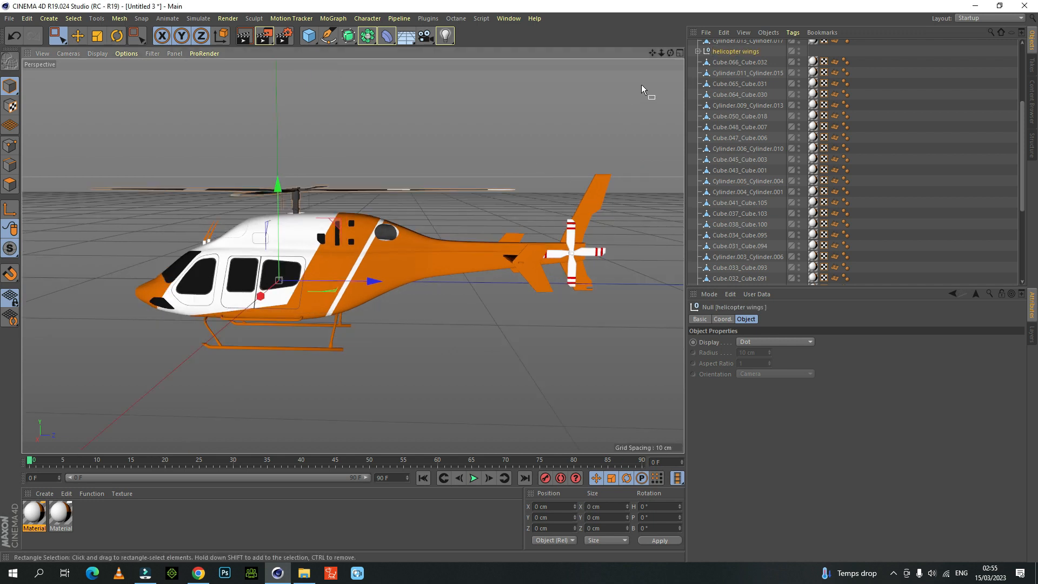
# Select the tail rotor's parts with Rectangle Selection, group them, and name the group "wings back"
pyautogui.moveTo(670, 52)
pyautogui.mouseDown()
pyautogui.moveTo(573, 82)
pyautogui.moveTo(669, 81)
pyautogui.moveTo(668, 97)
pyautogui.moveTo(651, 8)
pyautogui.moveTo(689, 52)
pyautogui.moveTo(664, 27)
pyautogui.moveTo(656, 70)
pyautogui.moveTo(662, 54)
pyautogui.mouseUp()
pyautogui.moveTo(64, 41); pyautogui.dragTo(108, 70)
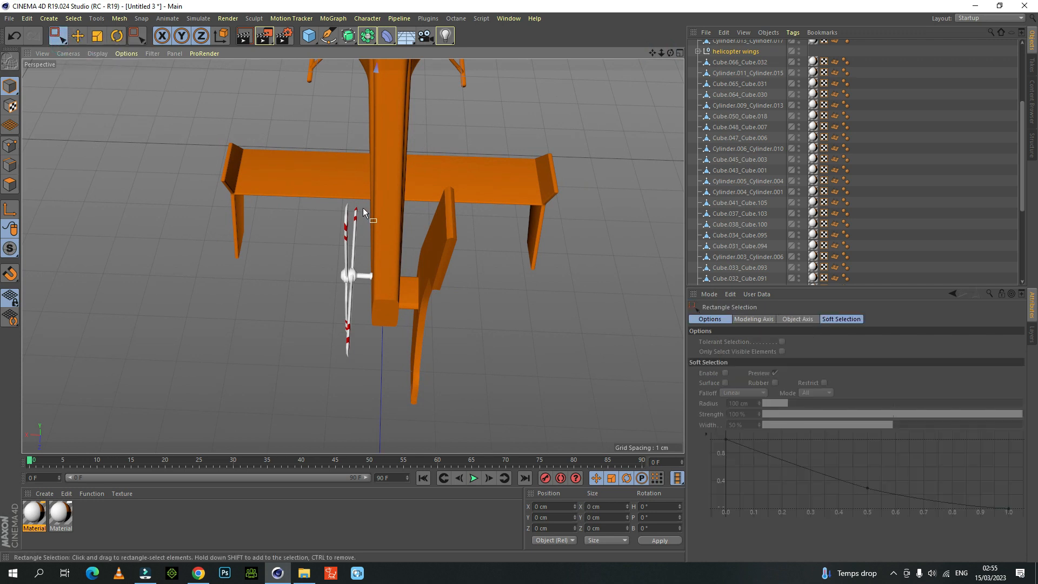
pyautogui.moveTo(362, 205); pyautogui.dragTo(306, 366)
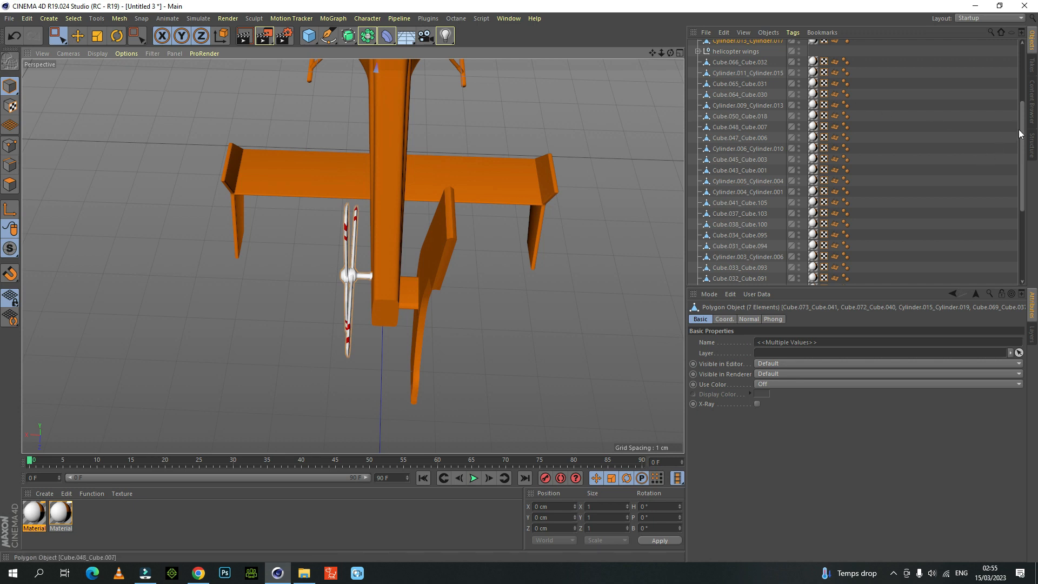
pyautogui.scroll(5, 1017, 131)
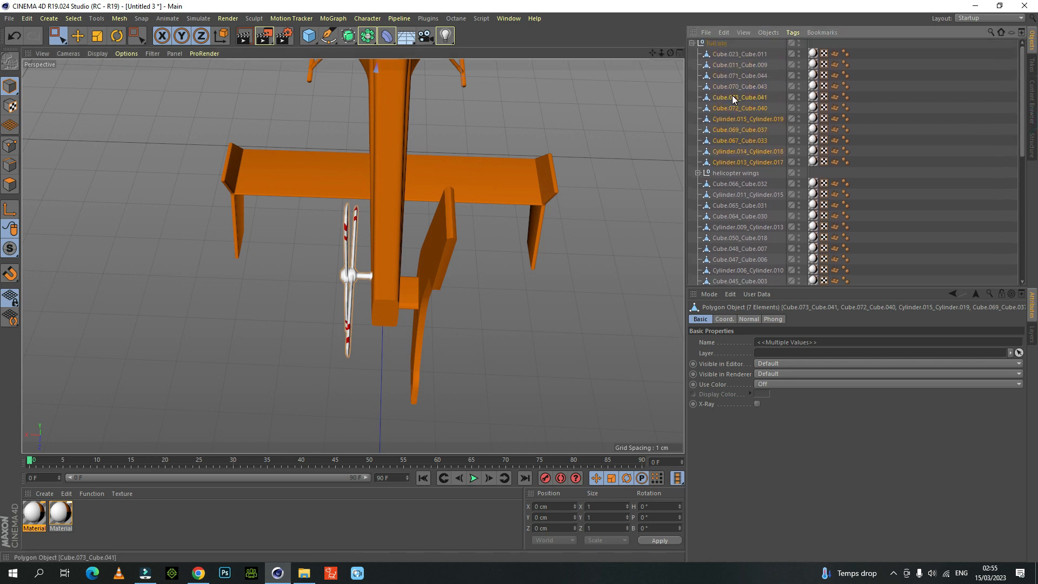
pyautogui.rightClick(733, 98)
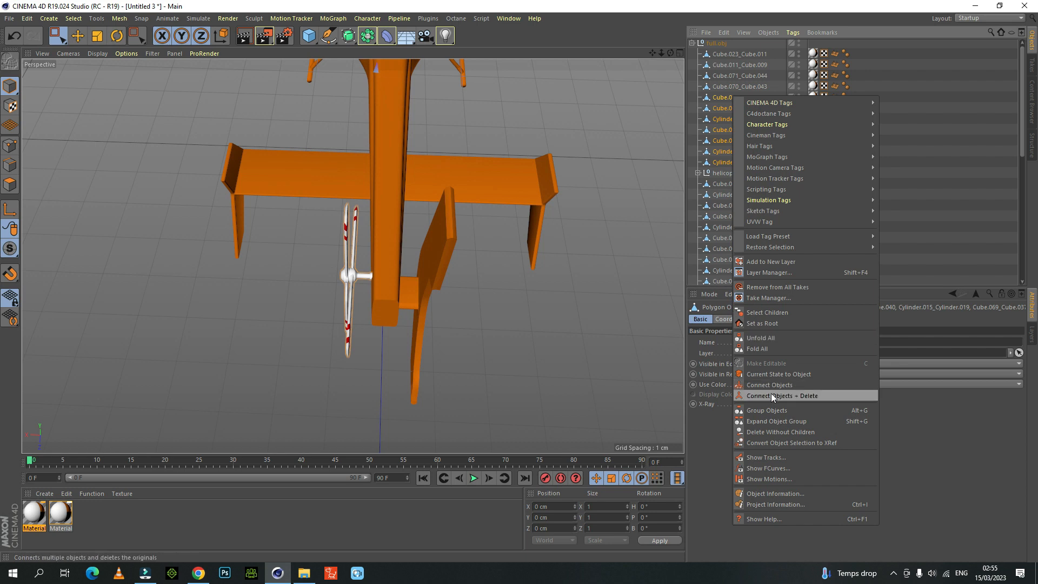
pyautogui.click(772, 410)
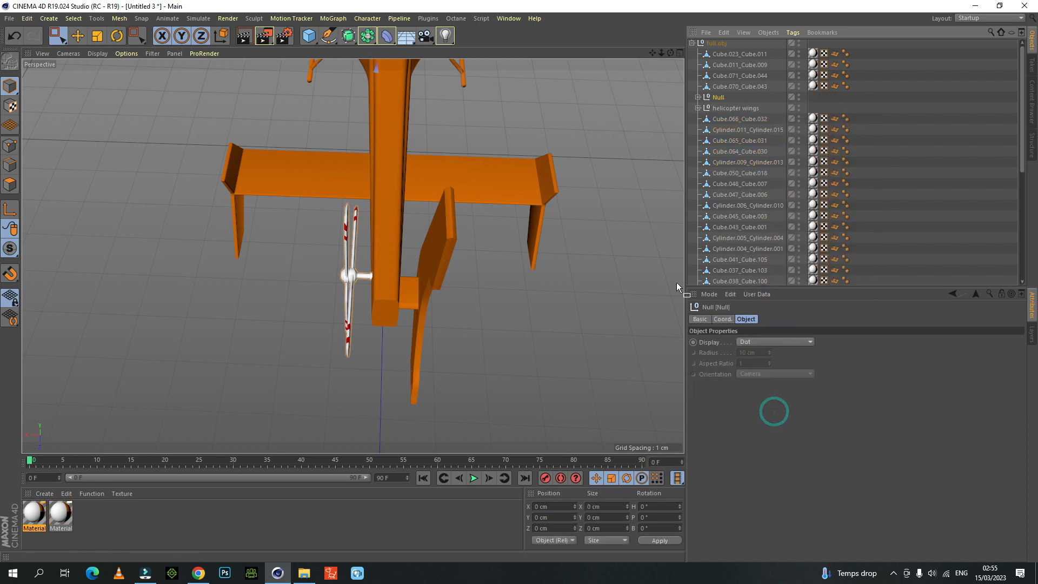
pyautogui.doubleClick(718, 99)
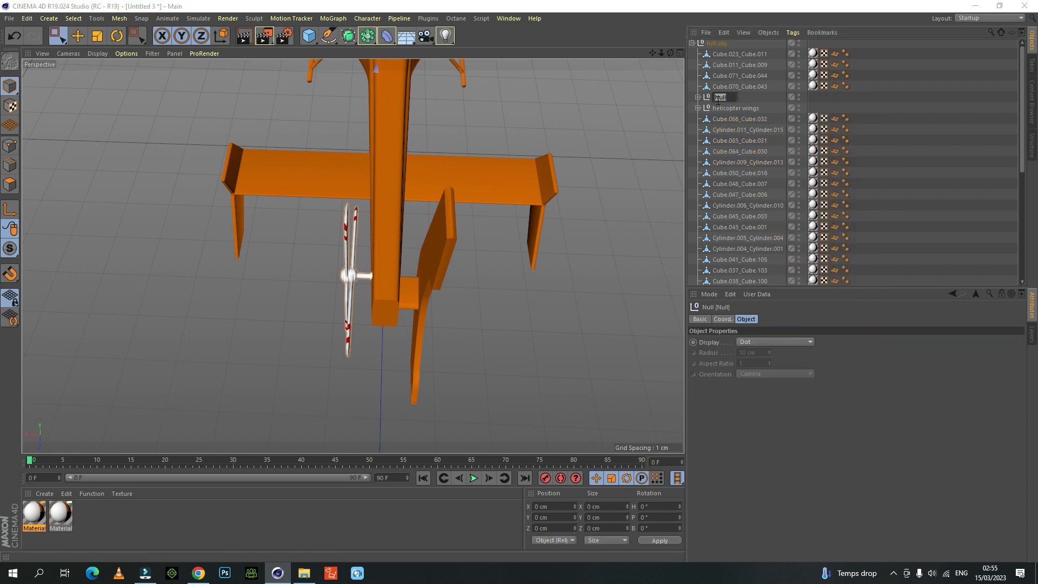
pyautogui.write('wings back')
pyautogui.press('Return')
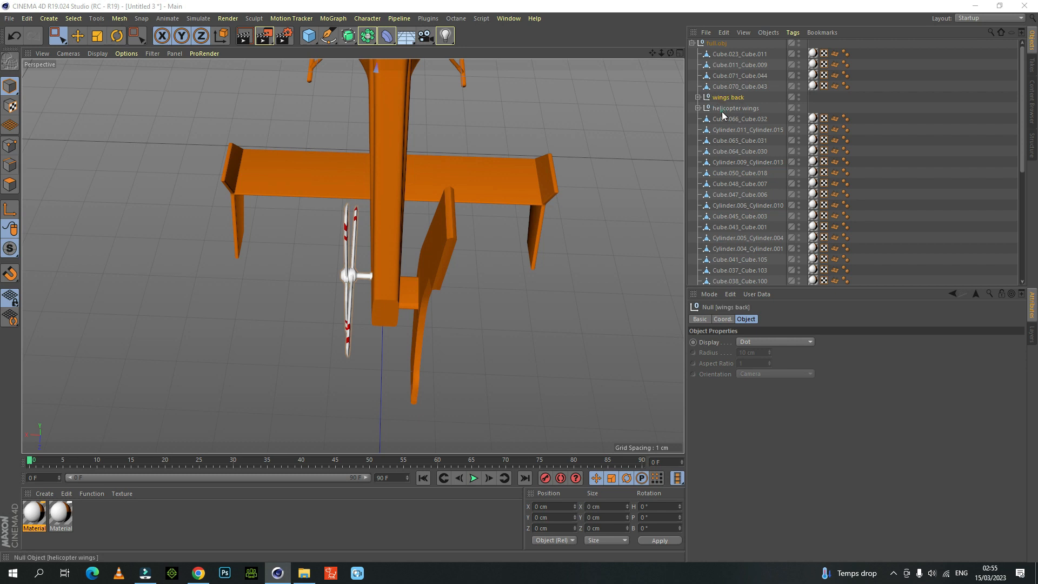
pyautogui.moveTo(1021, 75); pyautogui.dragTo(0, 81)
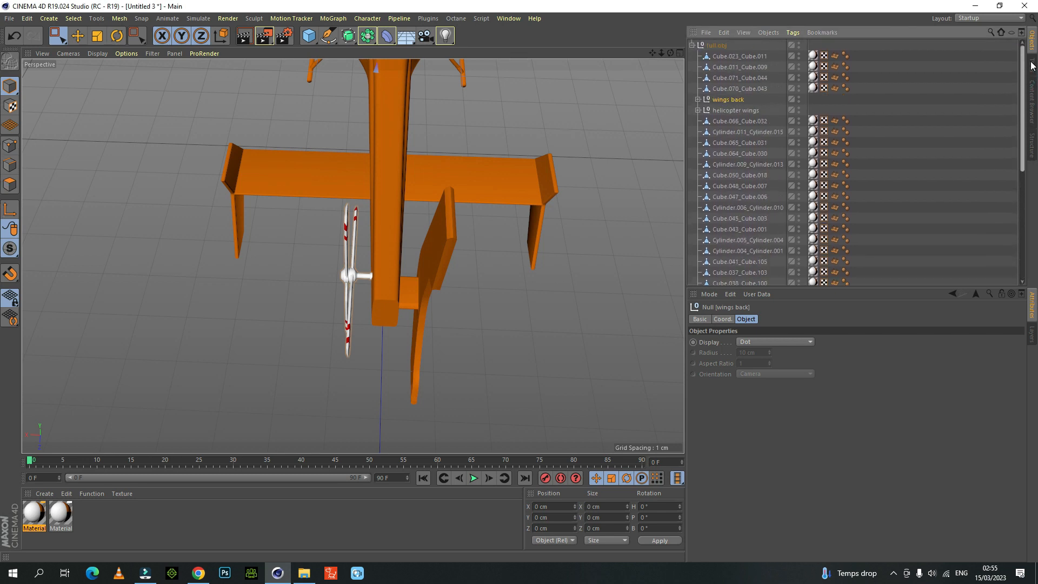
# Move the pivot of the "helicopter wings" group onto the main rotor's hub, to about Y 4.3 cm and Z 0.8 cm
pyautogui.click(727, 109)
pyautogui.click(717, 100)
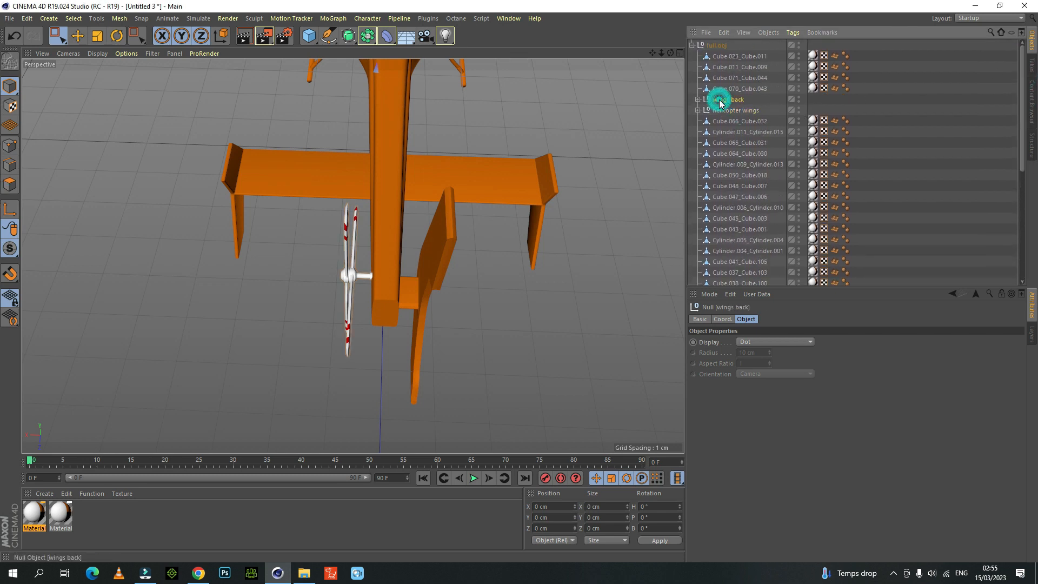
pyautogui.moveTo(670, 53); pyautogui.dragTo(682, 54)
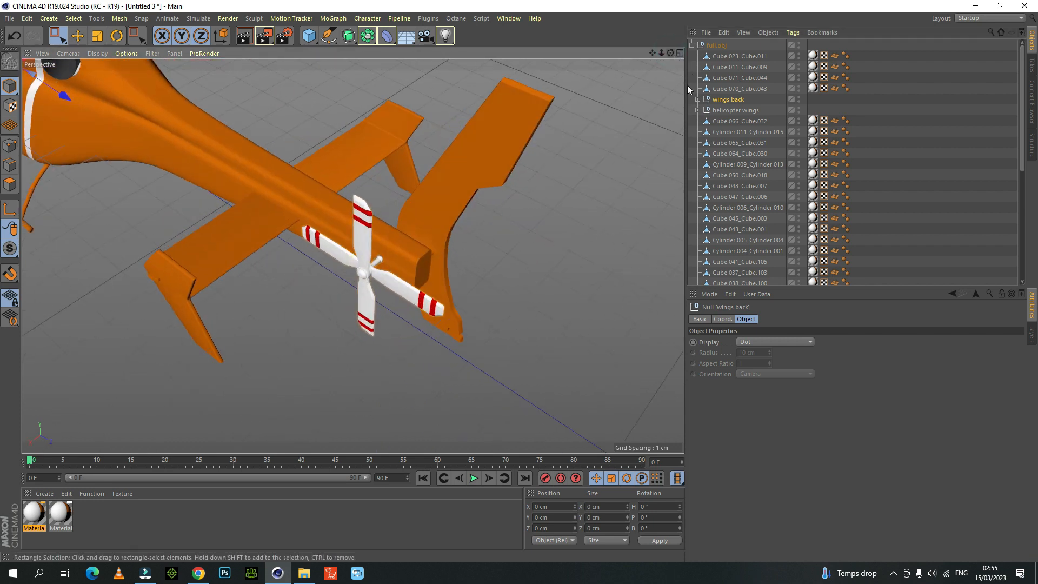
pyautogui.click(726, 110)
pyautogui.moveTo(660, 56)
pyautogui.mouseDown()
pyautogui.moveTo(616, 56)
pyautogui.moveTo(759, 86)
pyautogui.moveTo(672, 52)
pyautogui.moveTo(724, 27)
pyautogui.moveTo(687, 43)
pyautogui.moveTo(809, 25)
pyautogui.moveTo(757, 49)
pyautogui.moveTo(670, 54)
pyautogui.mouseUp()
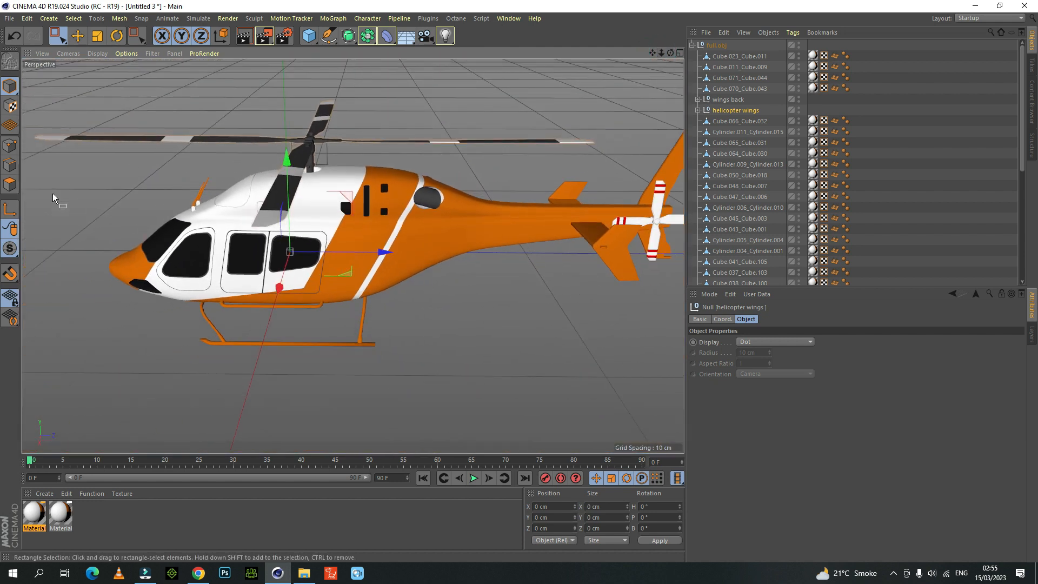
pyautogui.click(8, 212)
pyautogui.click(77, 35)
pyautogui.moveTo(287, 158); pyautogui.dragTo(281, 69)
pyautogui.moveTo(379, 154); pyautogui.dragTo(399, 151)
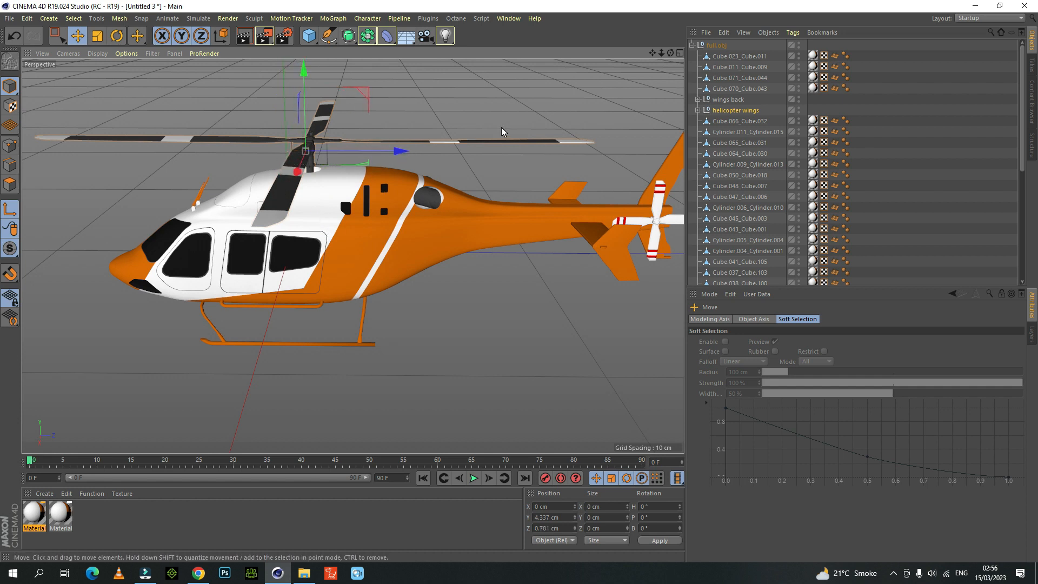
# Refine the main rotor group's pivot in the orthographic views to Y 4.757 cm and Z 0.876 cm
pyautogui.click(680, 54)
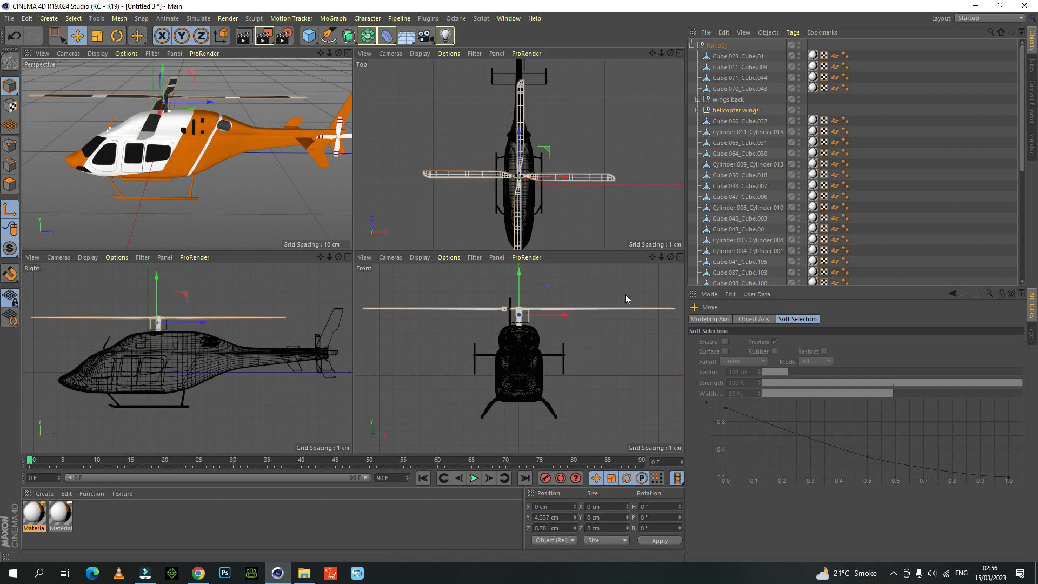
pyautogui.moveTo(660, 257); pyautogui.dragTo(647, 309)
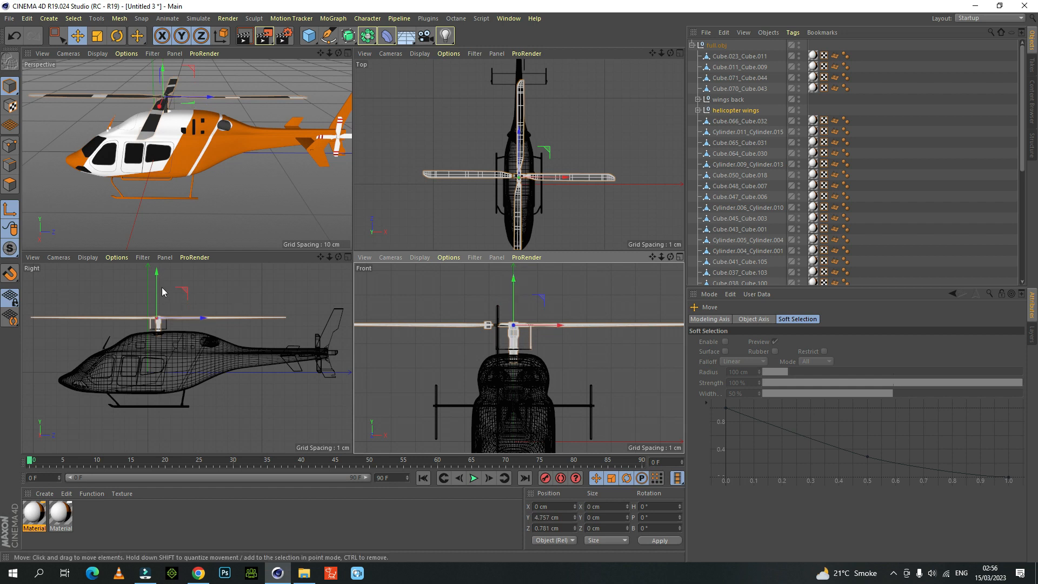
pyautogui.moveTo(329, 257); pyautogui.dragTo(367, 257)
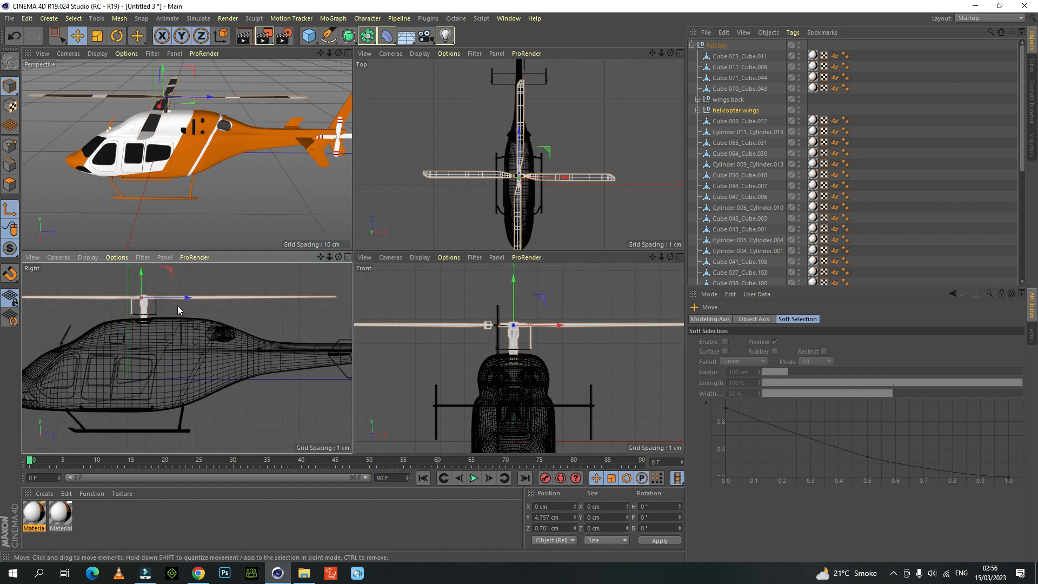
pyautogui.moveTo(187, 300); pyautogui.dragTo(188, 298)
pyautogui.scroll(2, 548, 173)
pyautogui.scroll(3, 512, 190)
pyautogui.scroll(2, 512, 190)
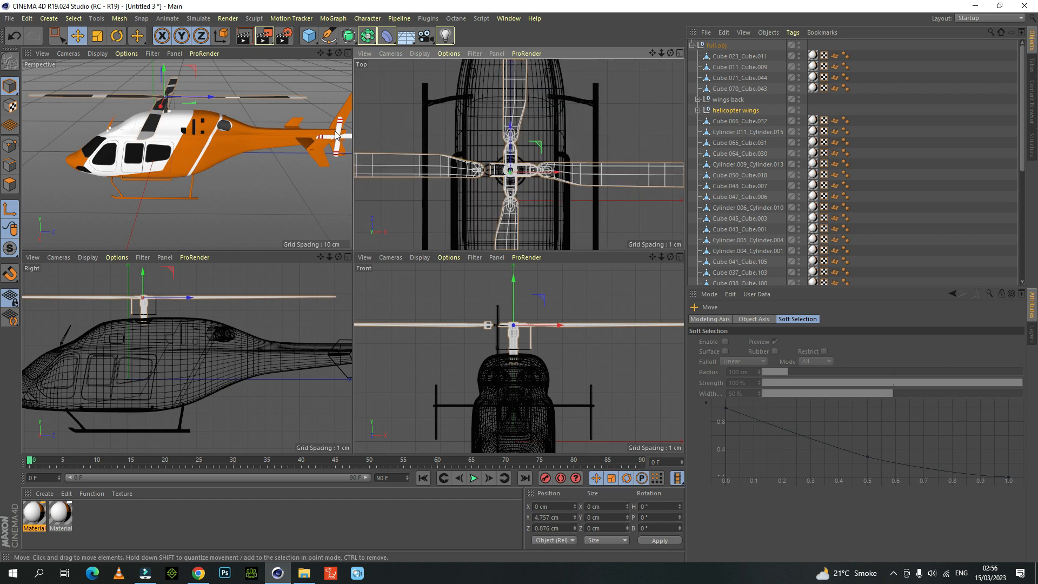
pyautogui.click(348, 54)
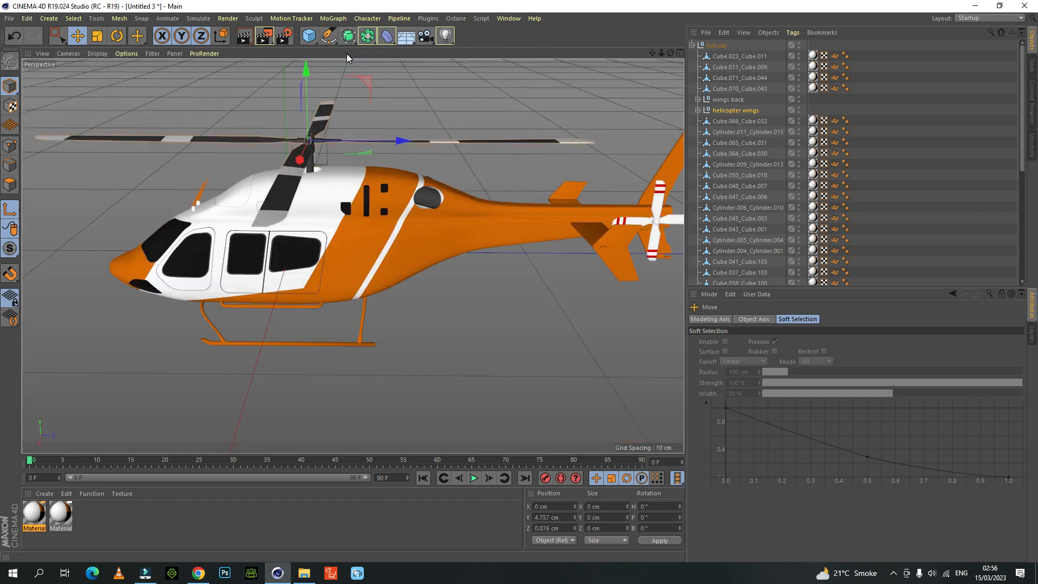
# Select the "wings back" group and move its pivot back to the tail rotor, to about Y 1.0 cm and Z 15.3 cm
pyautogui.scroll(-5, 334, 197)
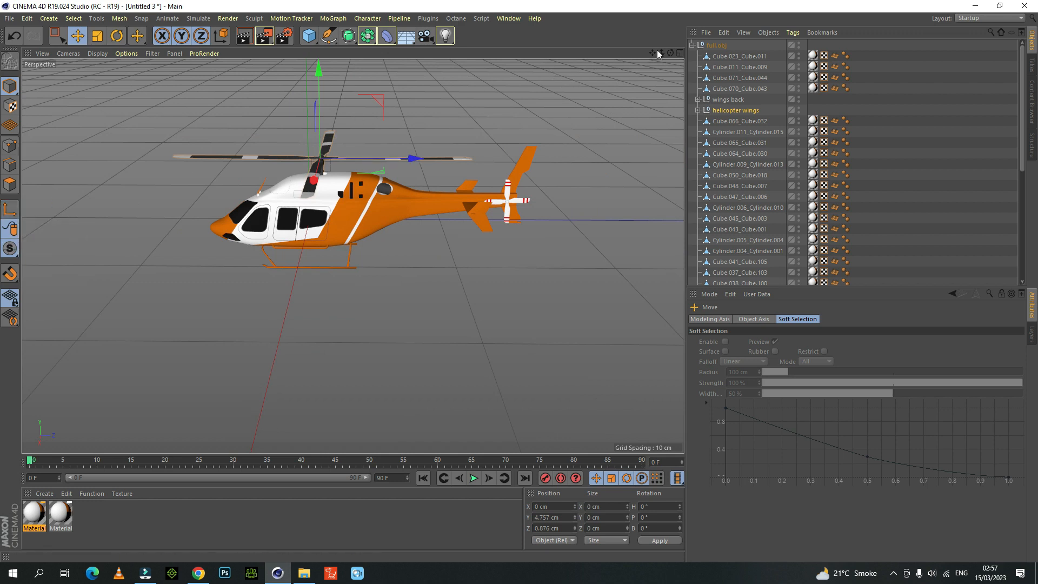
pyautogui.moveTo(654, 52); pyautogui.dragTo(656, 48)
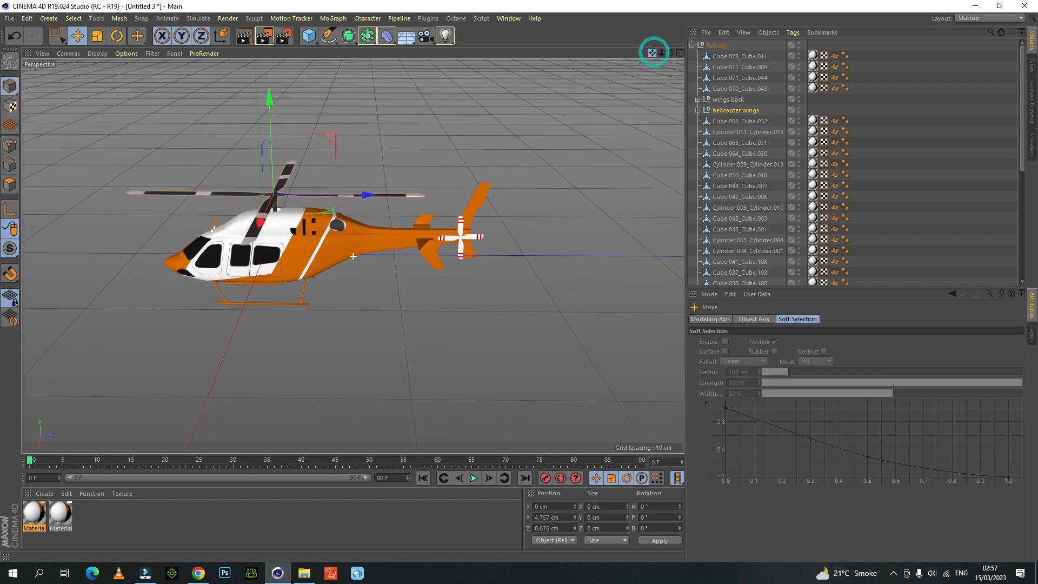
pyautogui.click(734, 101)
pyautogui.scroll(5, 261, 267)
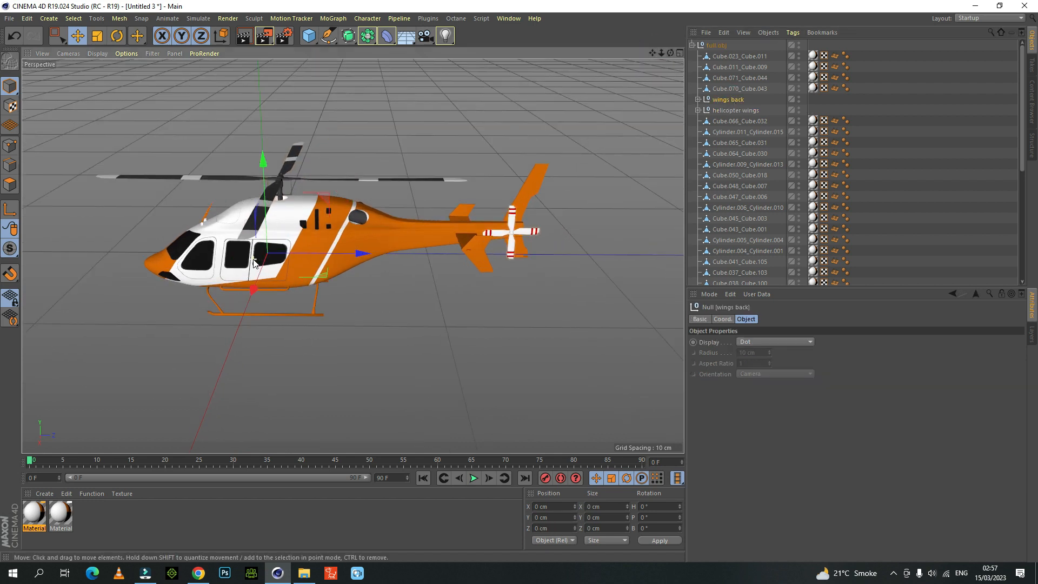
pyautogui.scroll(2, 261, 267)
pyautogui.scroll(-5, 294, 246)
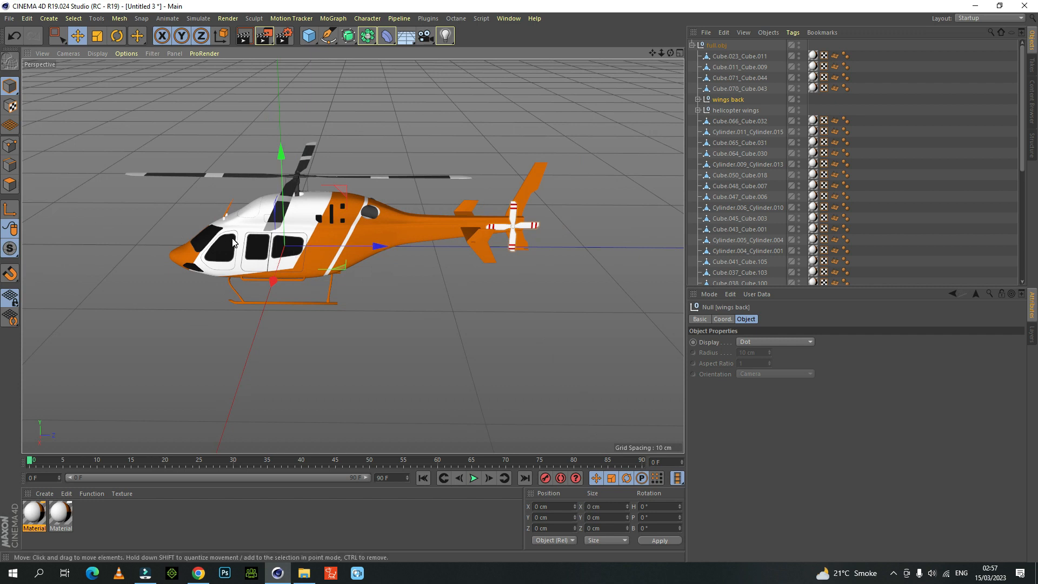
pyautogui.click(18, 214)
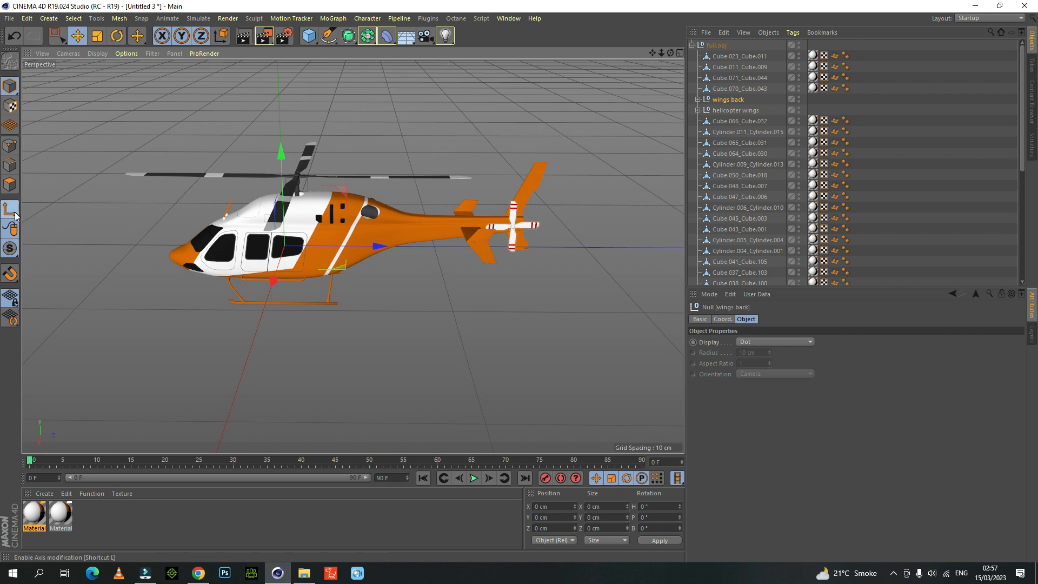
pyautogui.moveTo(378, 246); pyautogui.dragTo(607, 245)
pyautogui.moveTo(521, 159); pyautogui.dragTo(522, 144)
# Shift the "wings back" pivot in the orthographic views to about X -0.385 cm and Y 1.6 cm
pyautogui.click(679, 53)
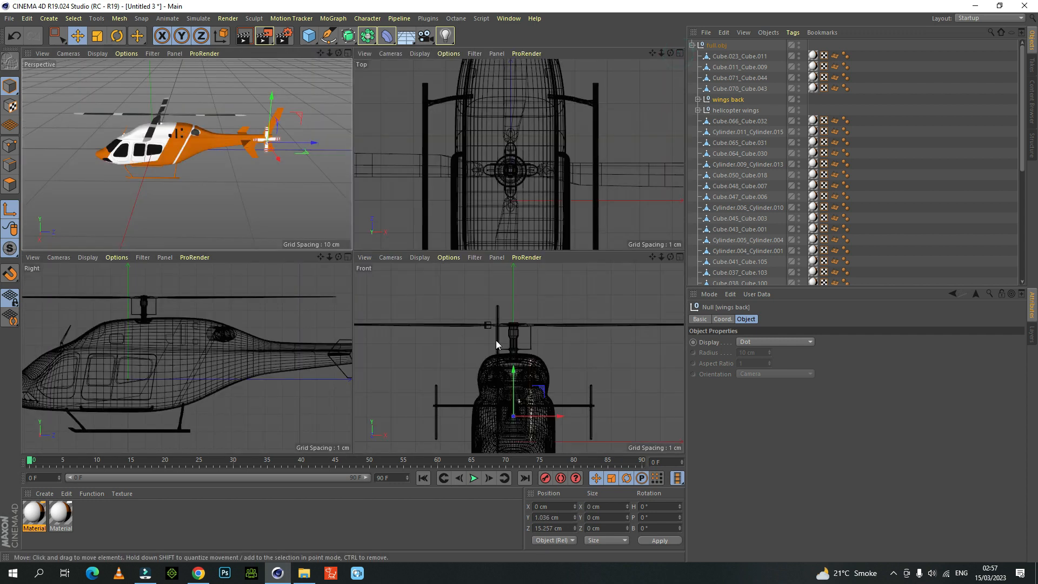
pyautogui.moveTo(652, 257); pyautogui.dragTo(648, 232)
pyautogui.scroll(-1, 534, 327)
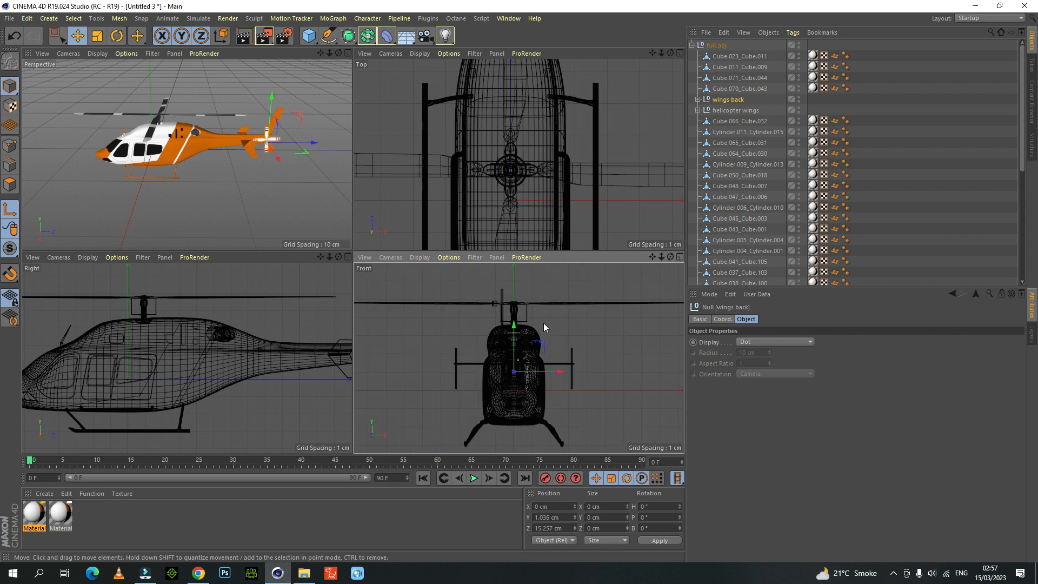
pyautogui.moveTo(514, 331); pyautogui.dragTo(514, 270)
pyautogui.moveTo(550, 315); pyautogui.dragTo(543, 315)
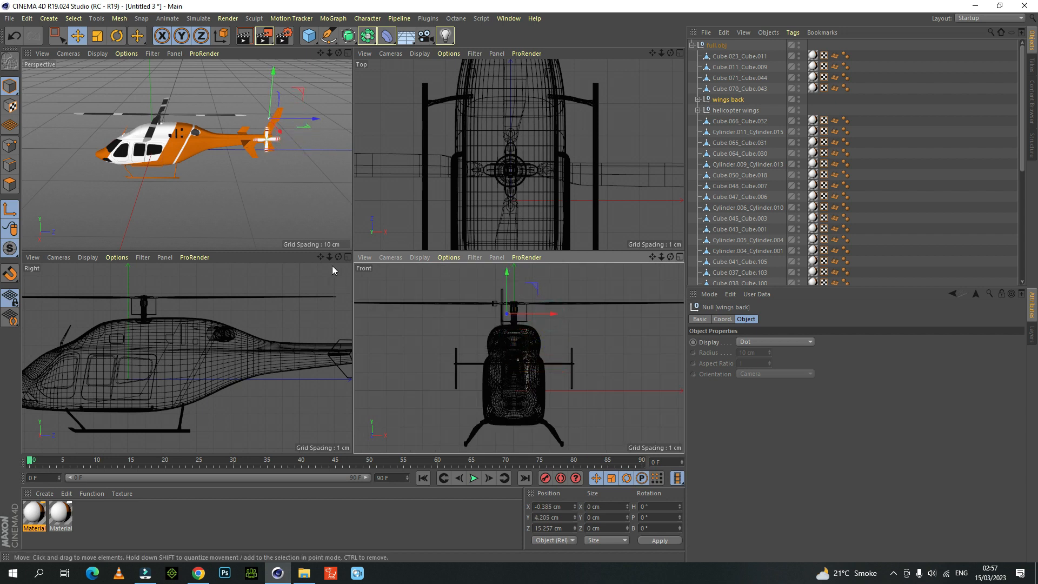
pyautogui.moveTo(320, 257); pyautogui.dragTo(186, 268)
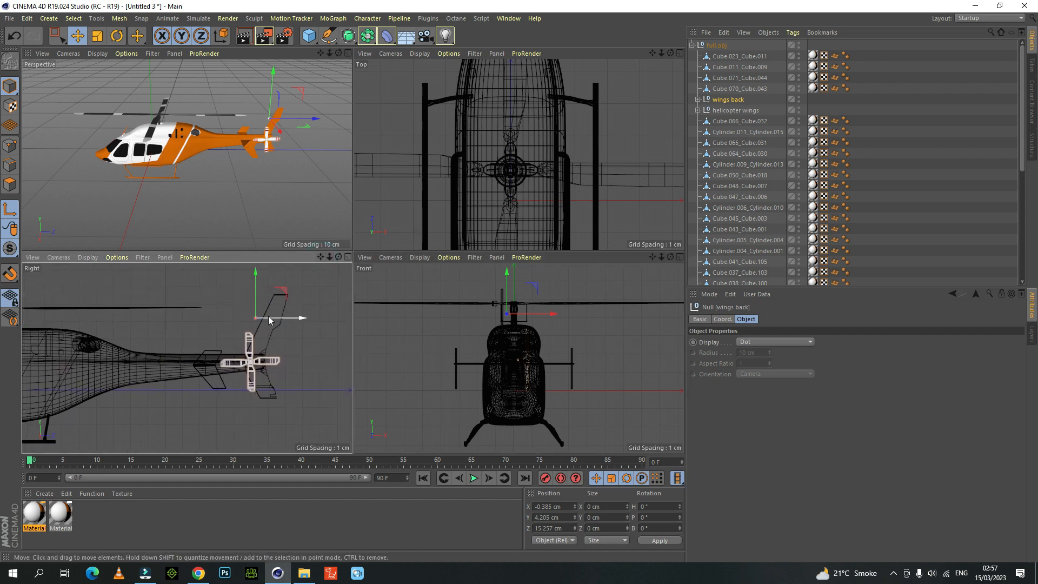
pyautogui.moveTo(256, 281); pyautogui.dragTo(253, 328)
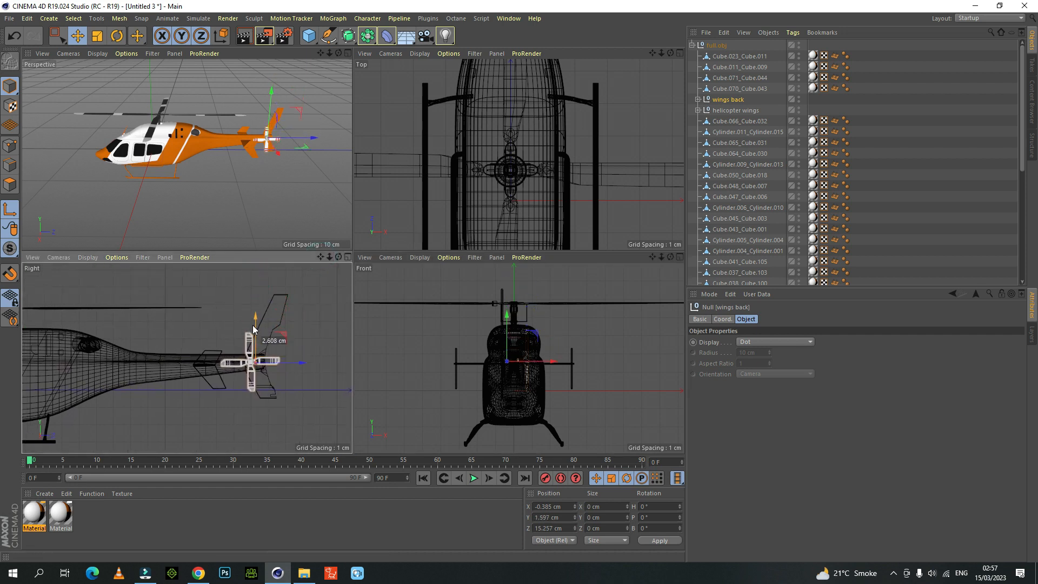
# Center the "wings back" pivot on the tail rotor's hub in the Right view, at Y 1.635 cm and Z 14.967 cm
pyautogui.moveTo(303, 363); pyautogui.dragTo(284, 349)
pyautogui.scroll(2, 255, 368)
pyautogui.scroll(2, 255, 369)
pyautogui.moveTo(238, 311); pyautogui.dragTo(238, 309)
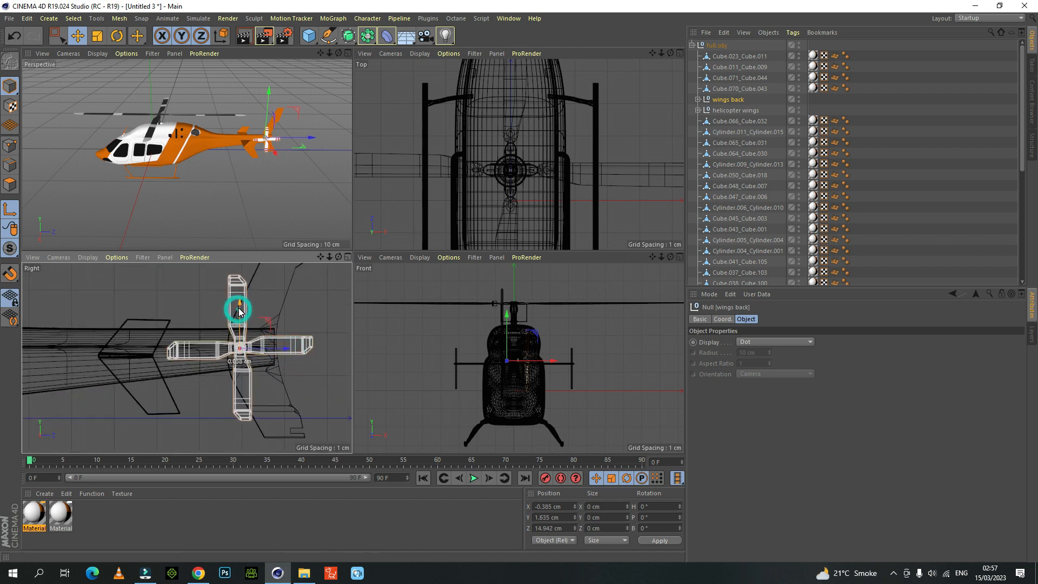
pyautogui.moveTo(263, 348); pyautogui.dragTo(268, 347)
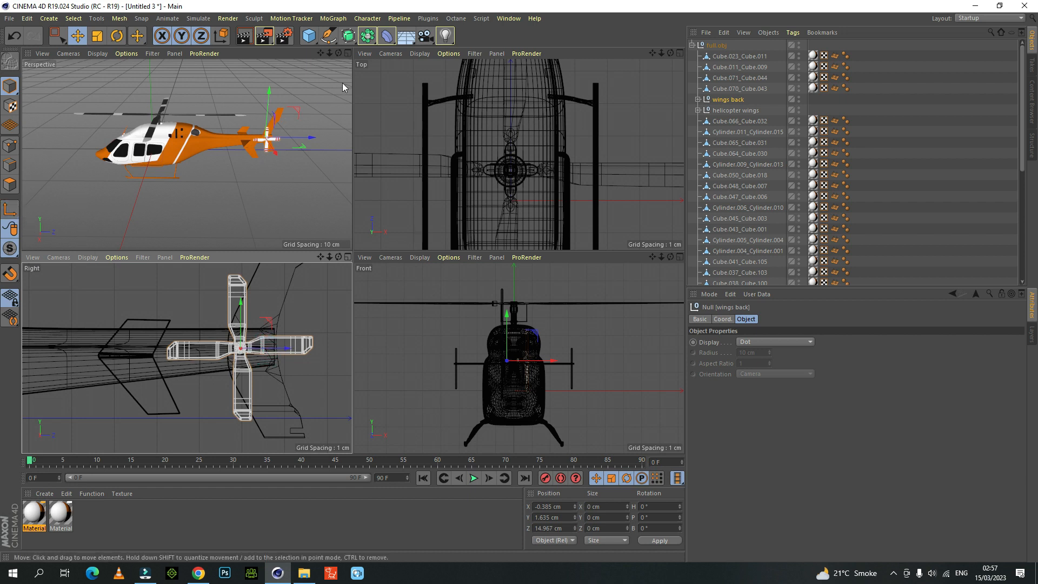
pyautogui.click(348, 53)
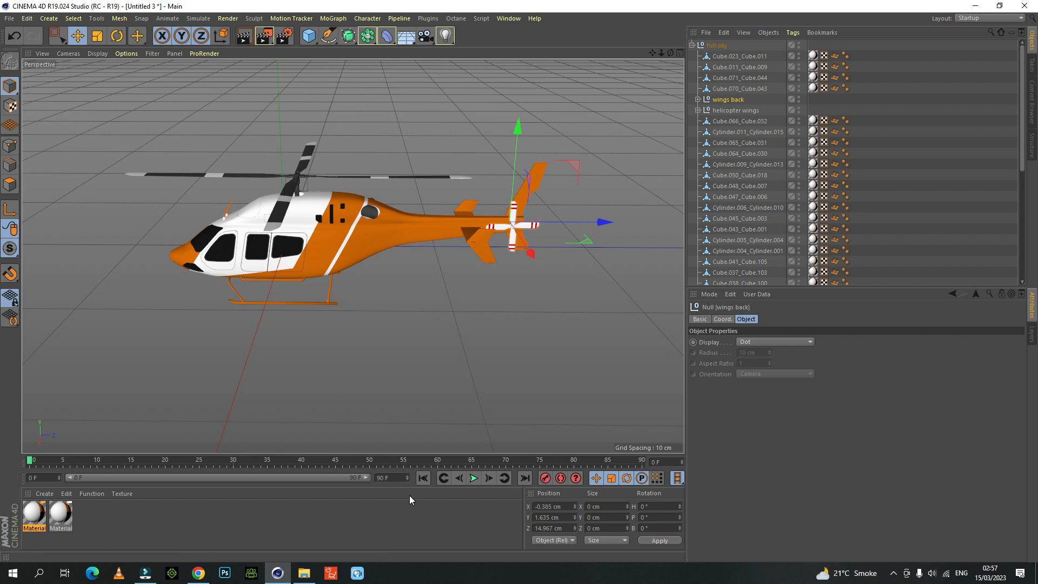
# Set the animation length to 500 frames and extend the timeline's preview range to frame 500
pyautogui.doubleClick(388, 478)
pyautogui.press('Return')
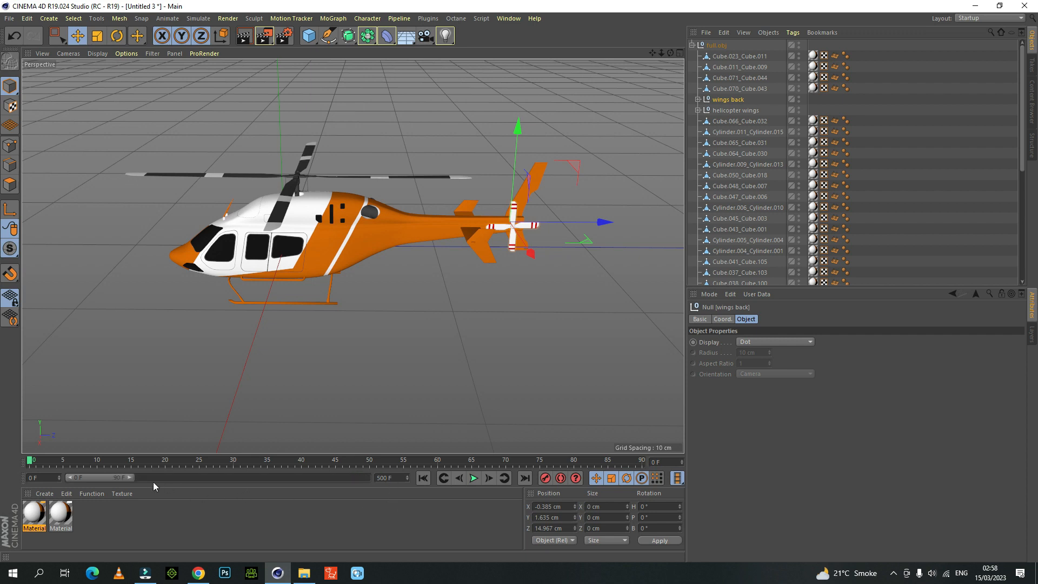
pyautogui.moveTo(129, 477); pyautogui.dragTo(375, 481)
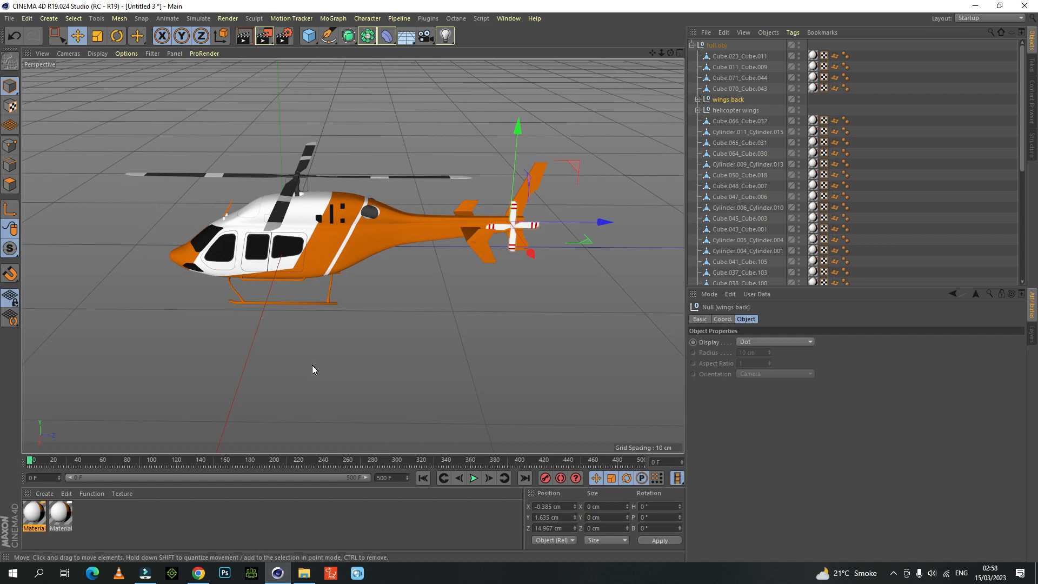
# Select the "helicopter wings" group and record a keyframe for it at frame 0
pyautogui.scroll(3, 331, 218)
pyautogui.scroll(-2, 338, 235)
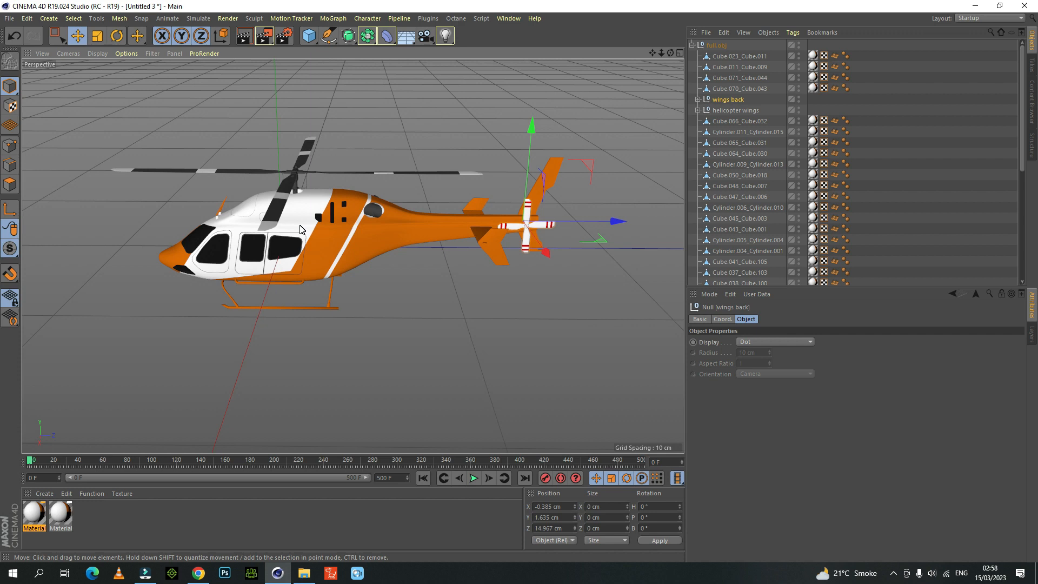
pyautogui.scroll(3, 280, 181)
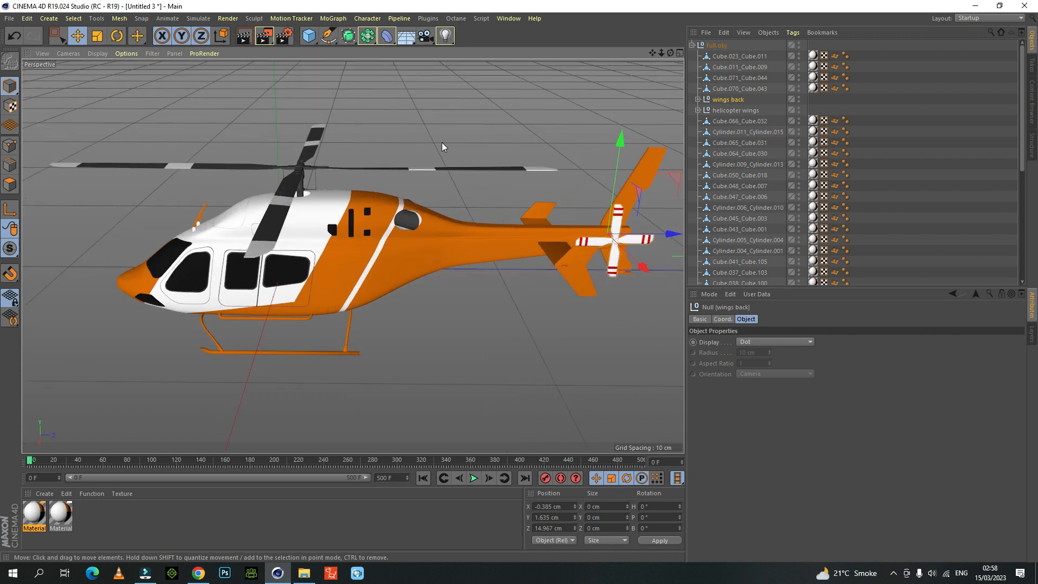
pyautogui.moveTo(660, 53)
pyautogui.mouseDown()
pyautogui.moveTo(638, 54)
pyautogui.moveTo(654, 66)
pyautogui.moveTo(670, 39)
pyautogui.moveTo(649, 53)
pyautogui.mouseUp()
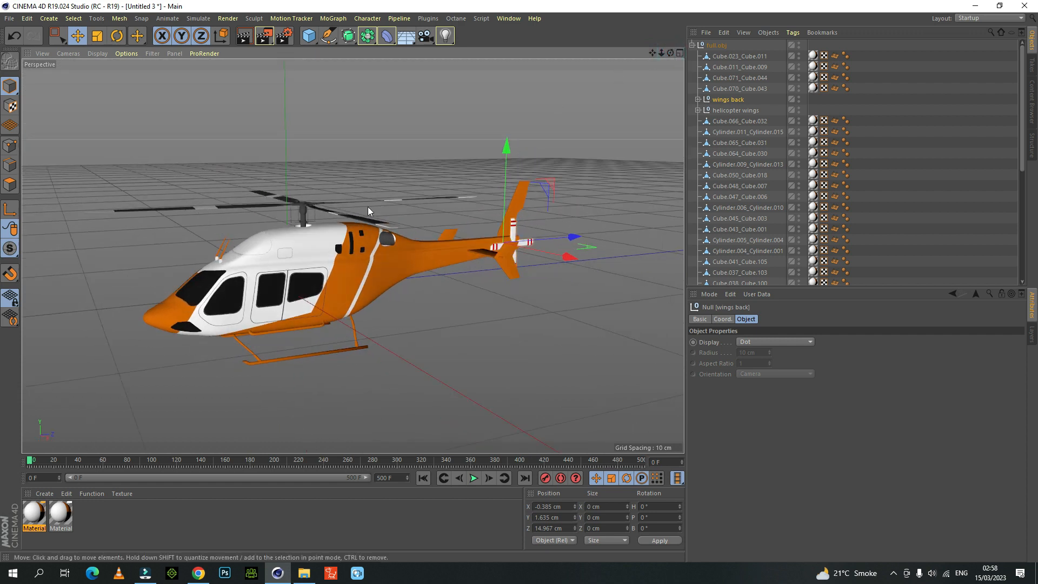
pyautogui.click(732, 109)
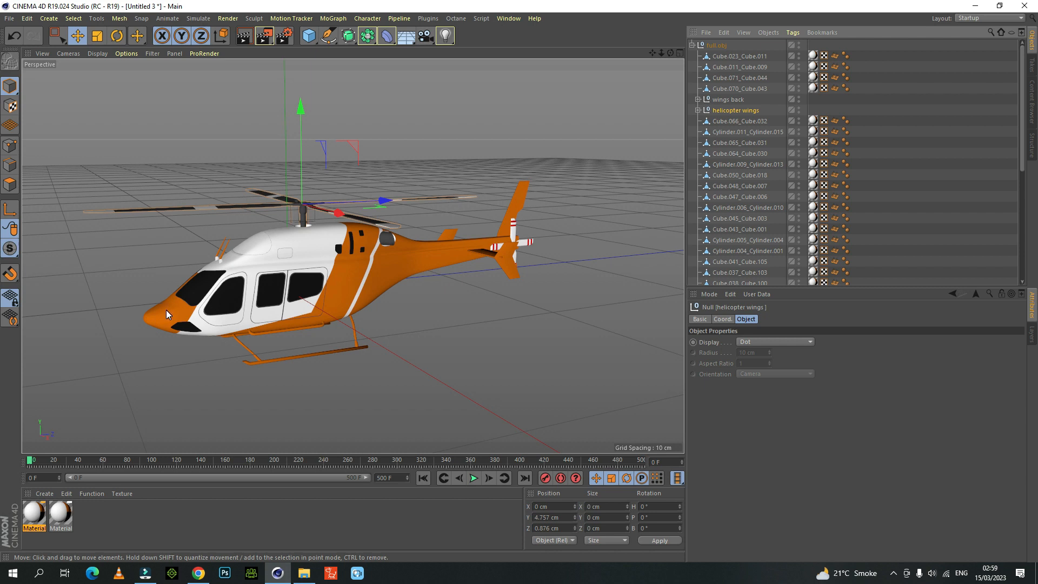
pyautogui.click(545, 478)
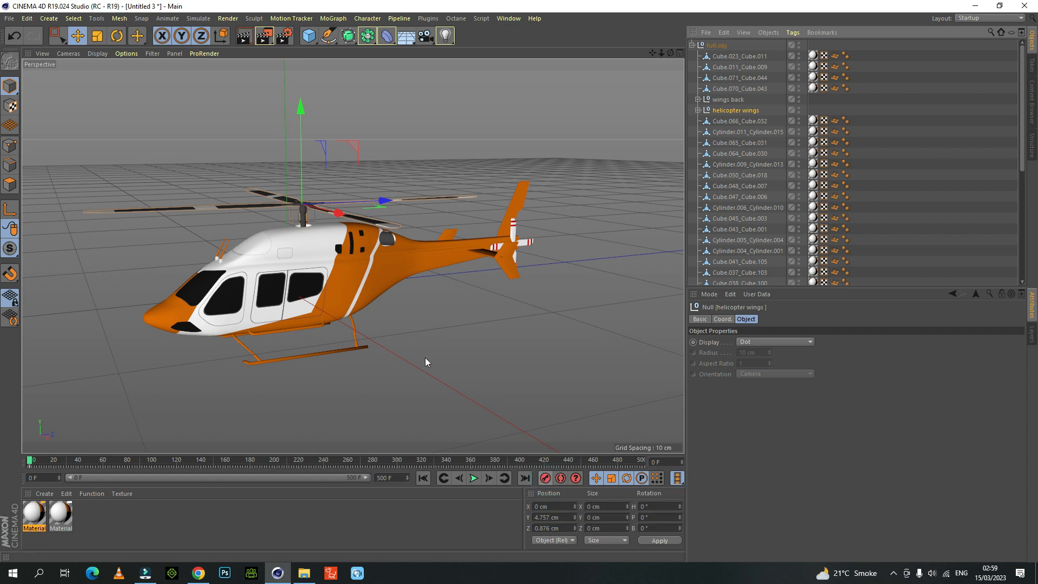
# Move the current time to frame 500 at the end of the timeline
pyautogui.click(31, 462)
pyautogui.moveTo(32, 461); pyautogui.dragTo(184, 466)
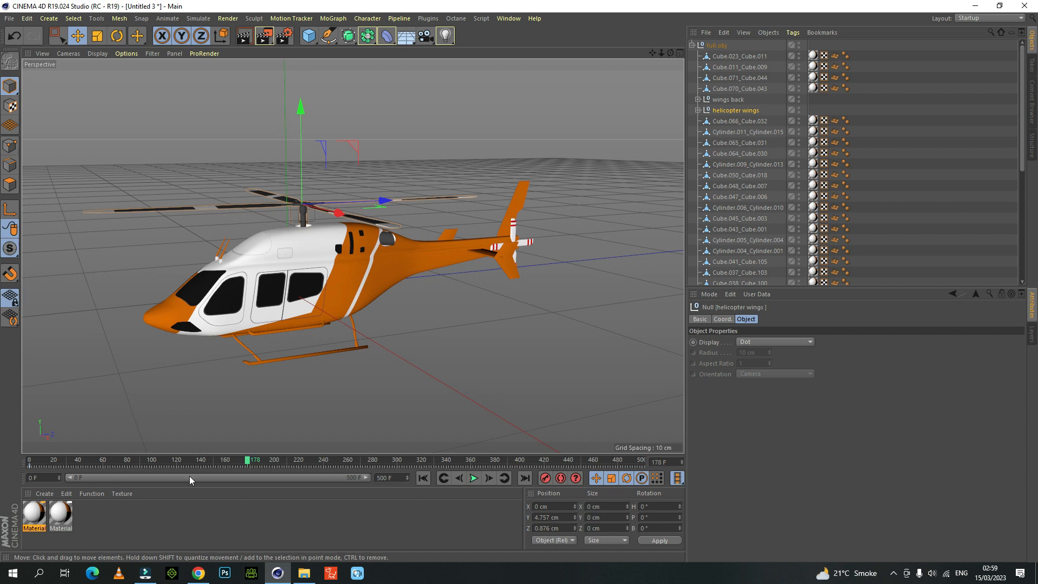
pyautogui.moveTo(248, 460); pyautogui.dragTo(643, 471)
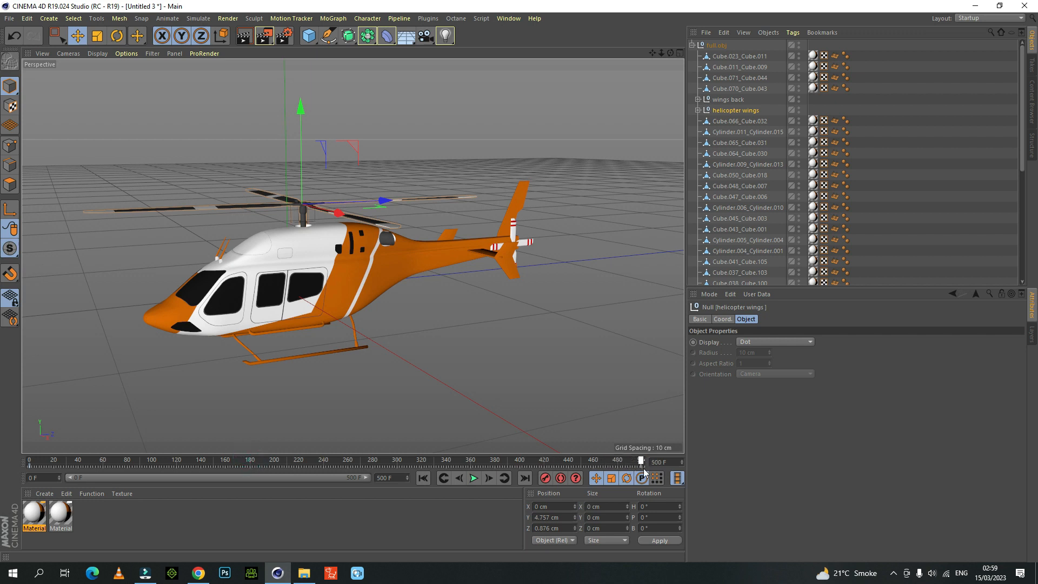
# Rotate the "helicopter wings" group around its vertical axis to a heading of about -560°
pyautogui.click(121, 39)
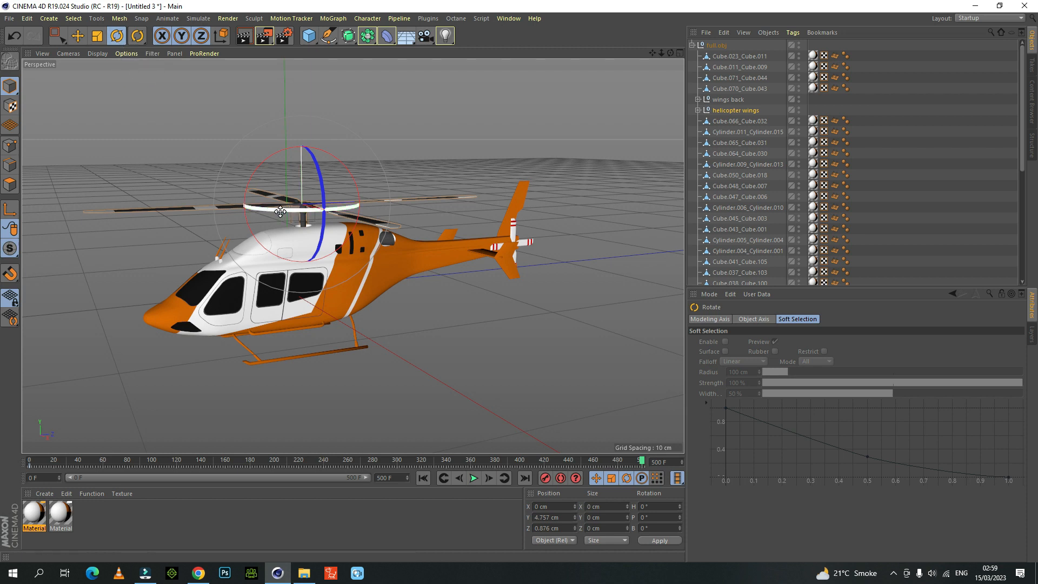
pyautogui.moveTo(309, 213); pyautogui.dragTo(232, 228)
pyautogui.moveTo(323, 210); pyautogui.dragTo(269, 236)
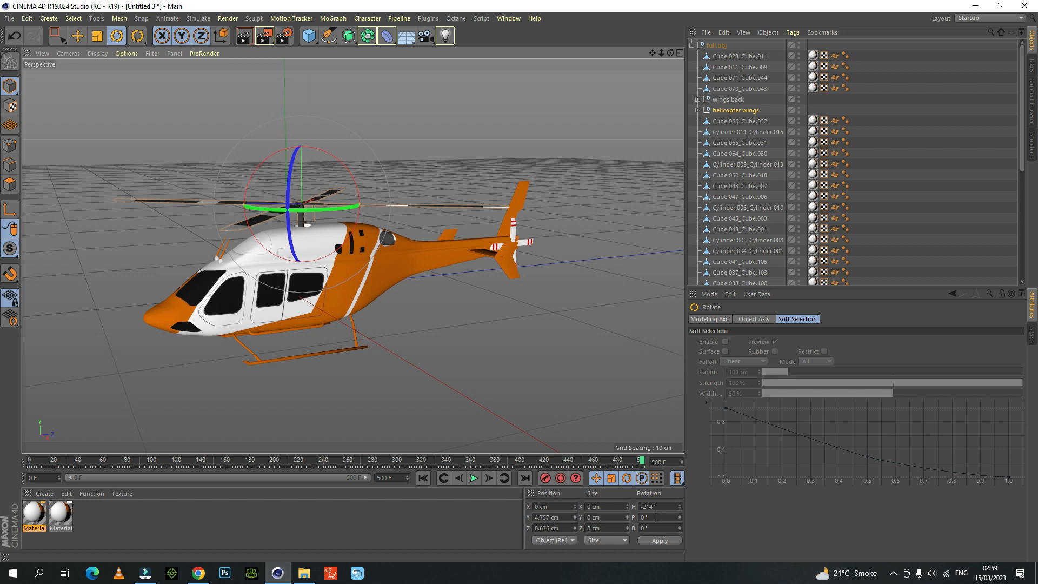
pyautogui.moveTo(324, 209); pyautogui.dragTo(189, 209)
pyautogui.moveTo(341, 211); pyautogui.dragTo(215, 209)
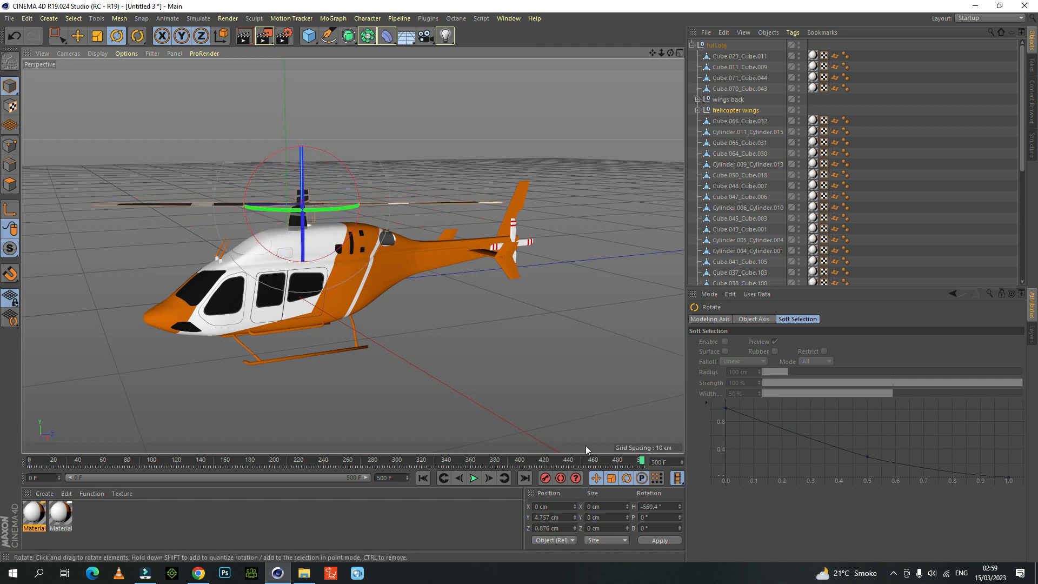
# Set the heading of the "helicopter wings" group to -1000° and record its keyframe at frame 500
pyautogui.click(664, 506)
pyautogui.press('BackSpace')
pyautogui.write('-100')
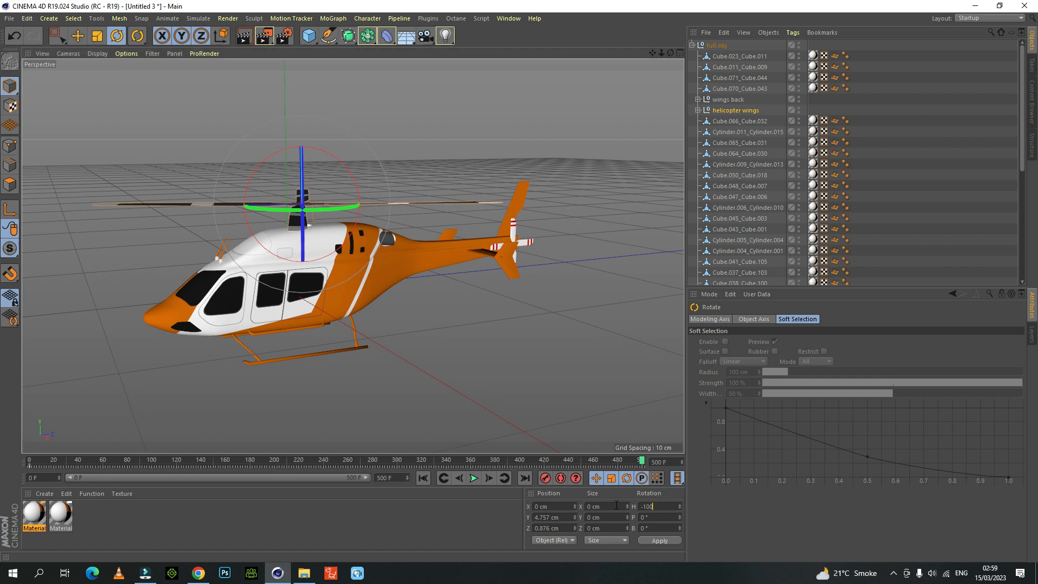
pyautogui.write('0')
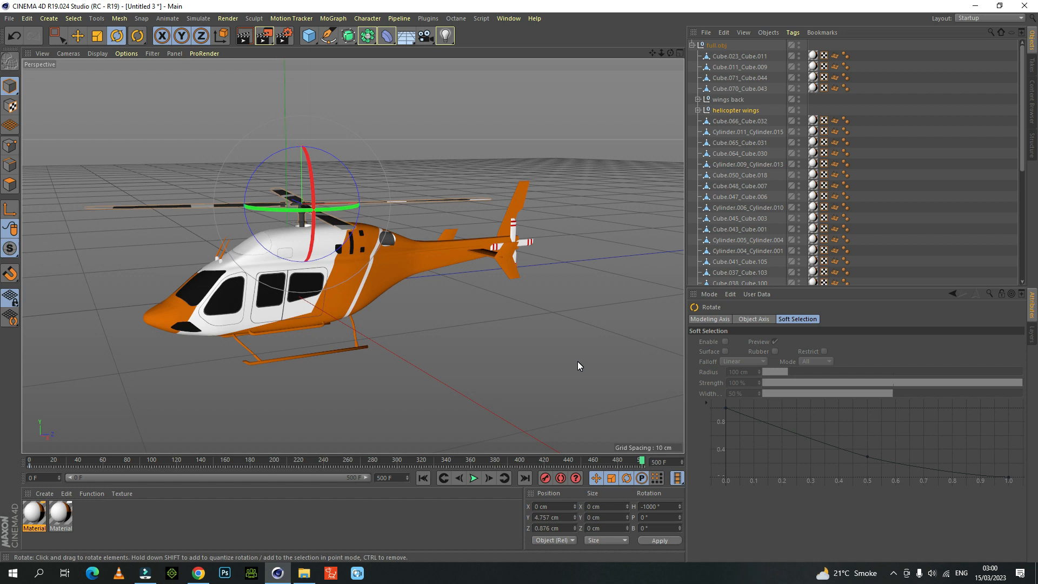
pyautogui.click(542, 477)
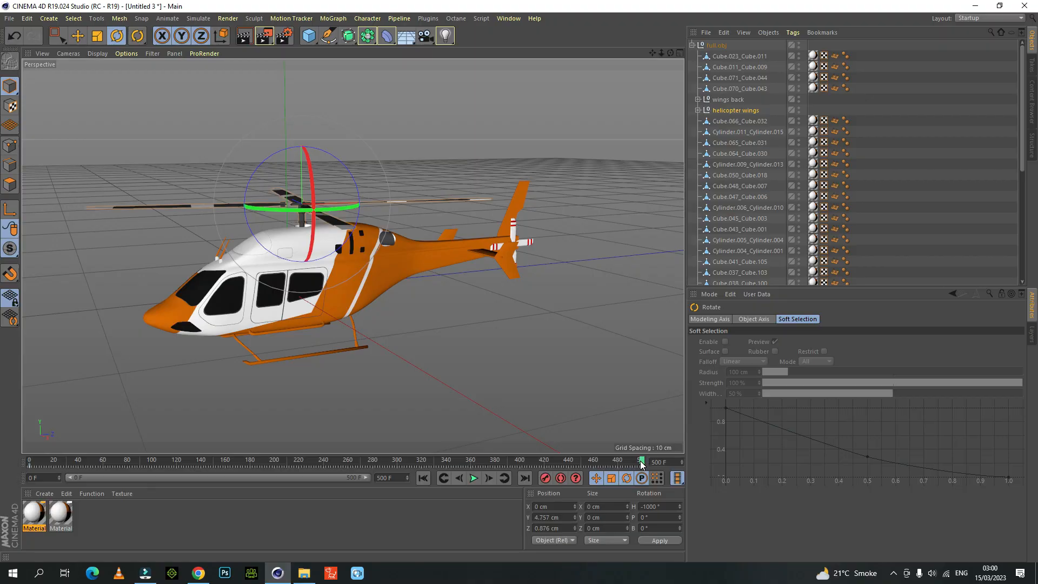
# Return to frame 0 and record a starting keyframe for the "wings back" group
pyautogui.moveTo(641, 463); pyautogui.dragTo(11, 432)
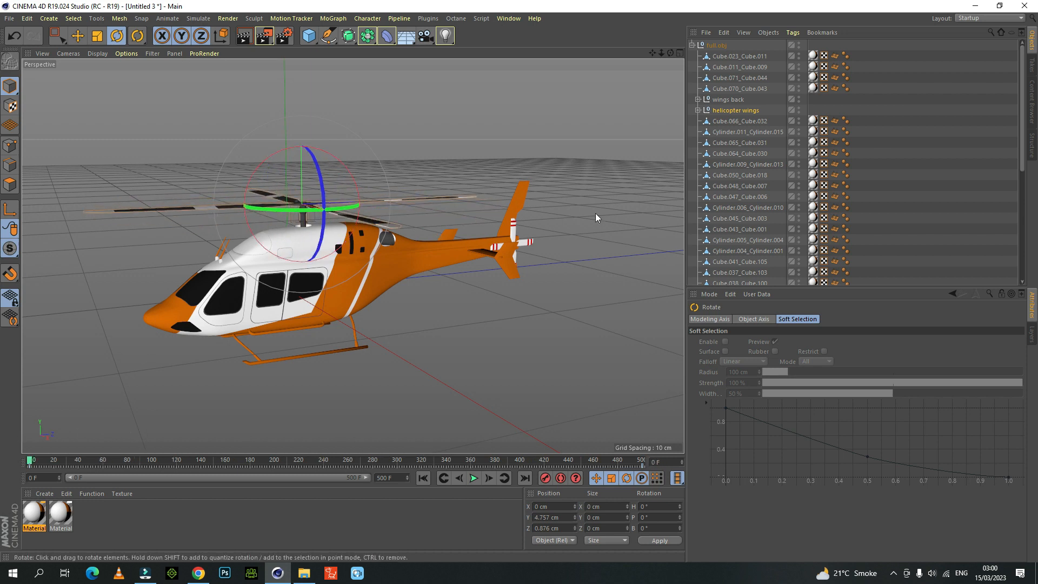
pyautogui.click(725, 100)
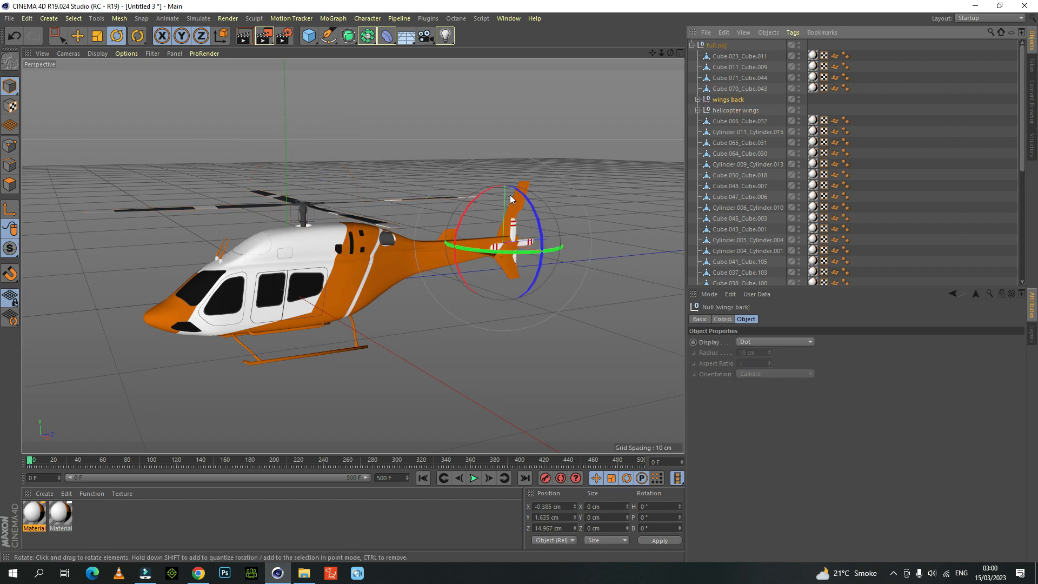
pyautogui.click(544, 478)
# At frame 500, set the pitch rotation of the "wings back" group to -1000° and record a keyframe
pyautogui.moveTo(30, 462); pyautogui.dragTo(644, 469)
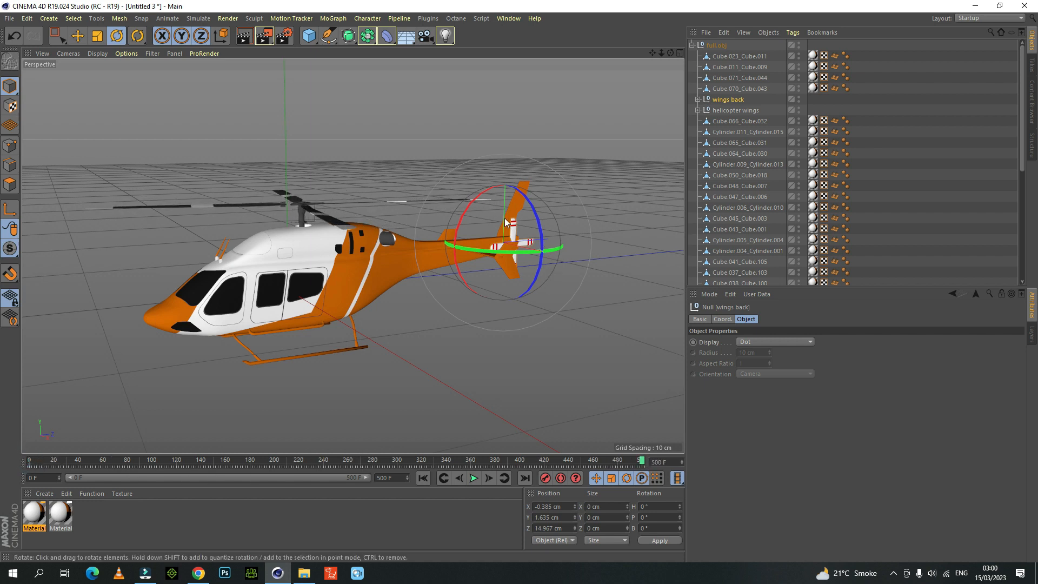
pyautogui.moveTo(479, 197)
pyautogui.mouseDown()
pyautogui.moveTo(465, 228)
pyautogui.moveTo(488, 187)
pyautogui.moveTo(491, 195)
pyautogui.mouseUp()
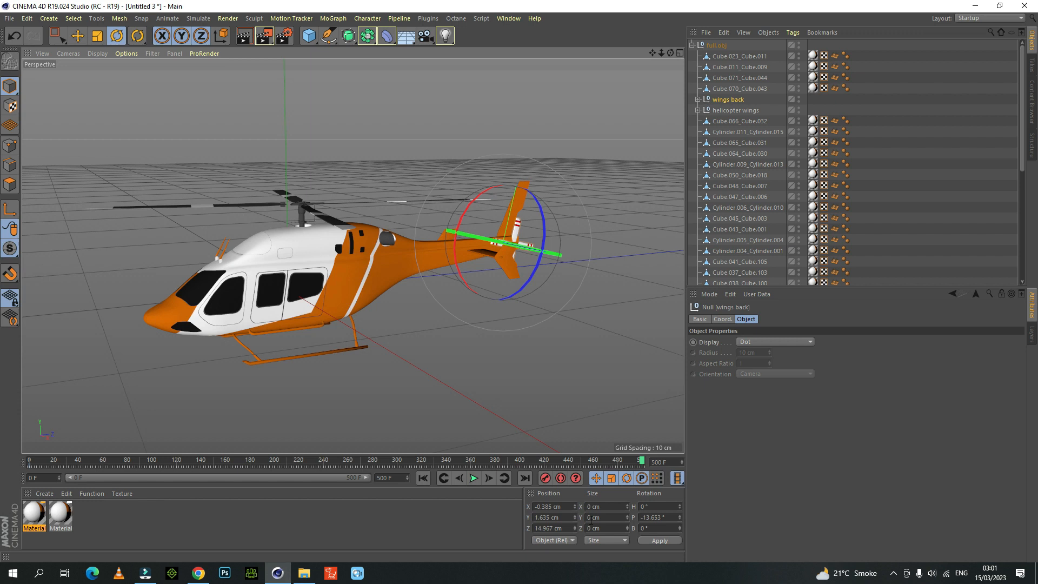
pyautogui.click(654, 517)
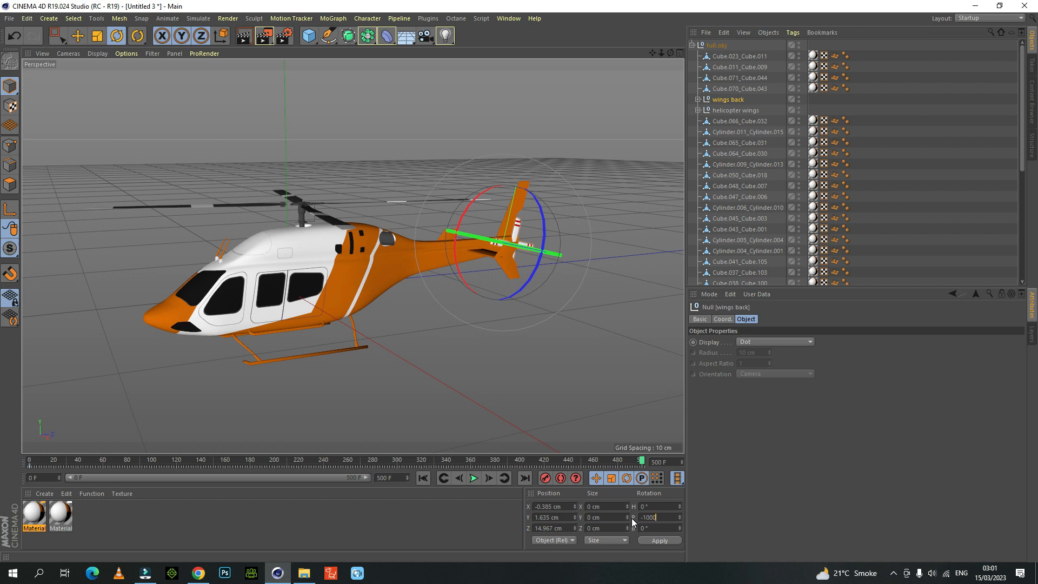
pyautogui.press('Return')
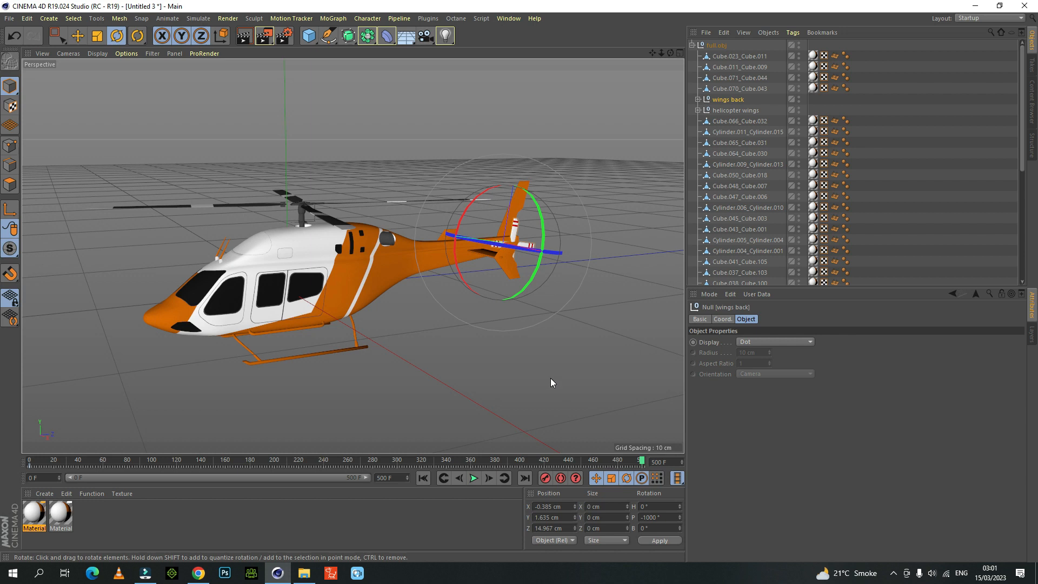
pyautogui.click(546, 478)
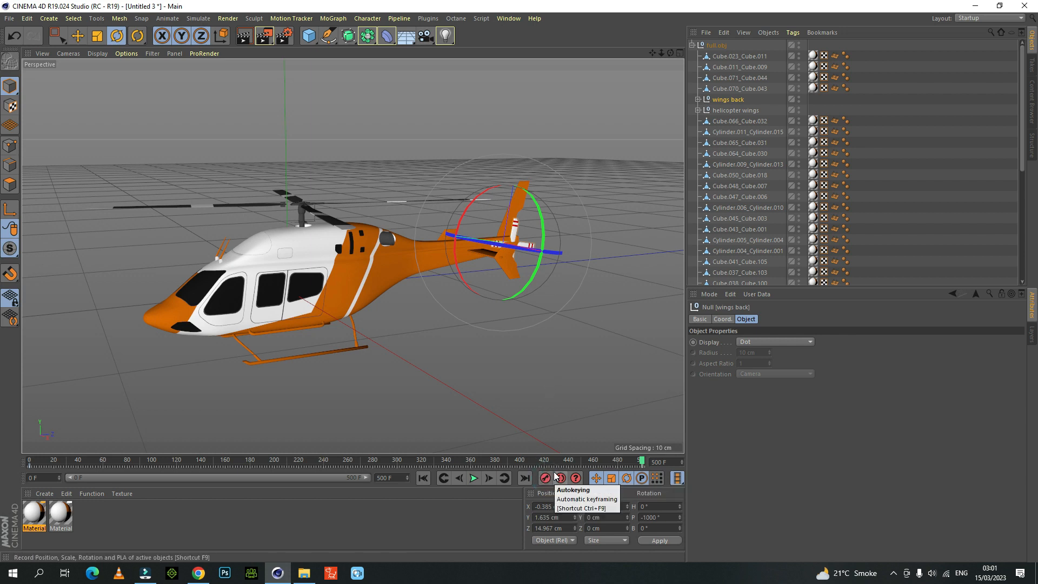
# Play the animation from frame 0 to check both rotors spinning, then stop it and return to frame 0
pyautogui.moveTo(642, 462); pyautogui.dragTo(30, 460)
pyautogui.click(473, 477)
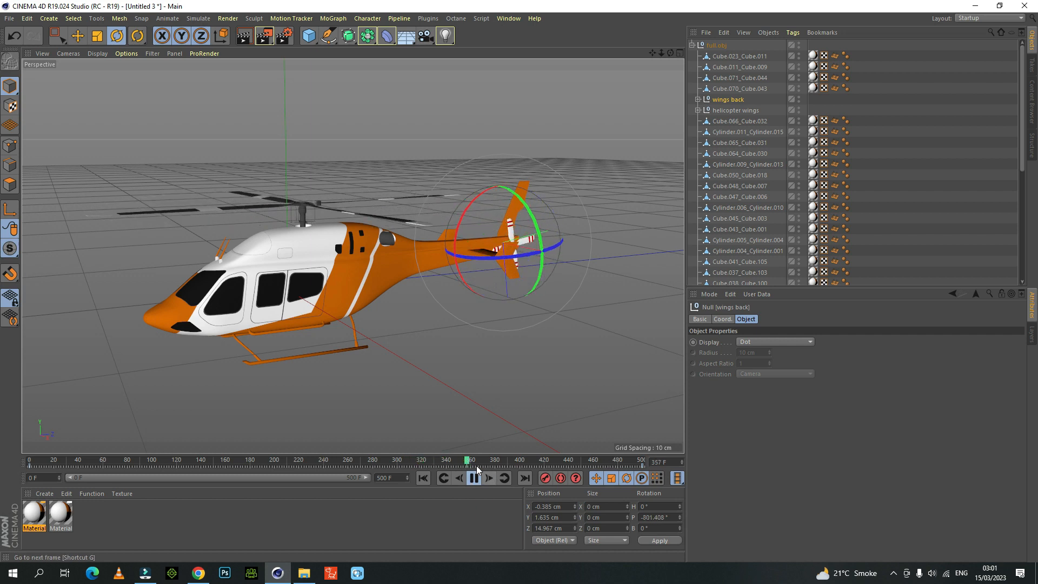
pyautogui.click(474, 478)
pyautogui.moveTo(502, 463); pyautogui.dragTo(15, 461)
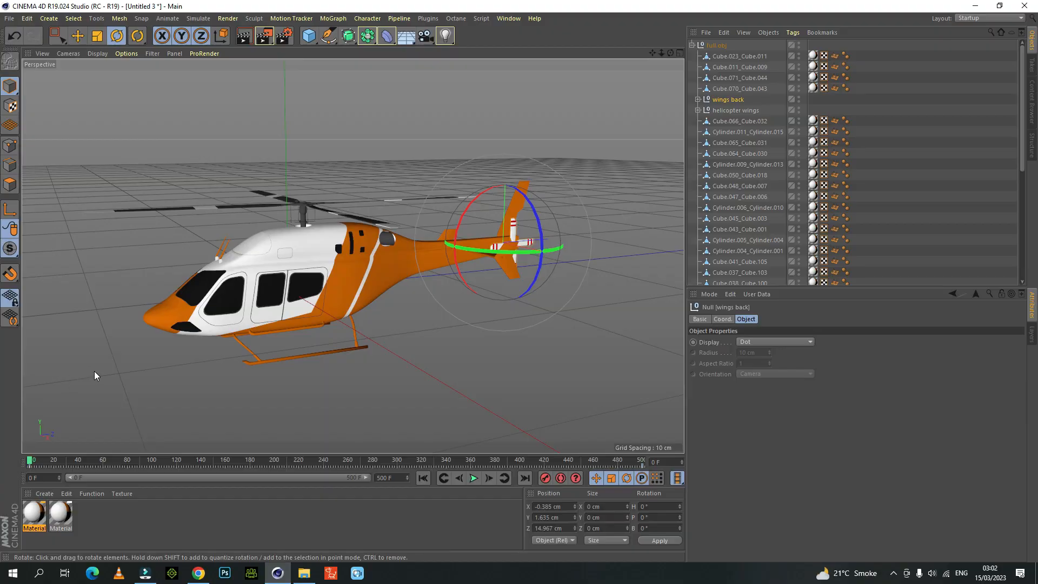
# Select the whole helicopter's parent group "full.obj" and collapse its hierarchy
pyautogui.scroll(-2, 164, 340)
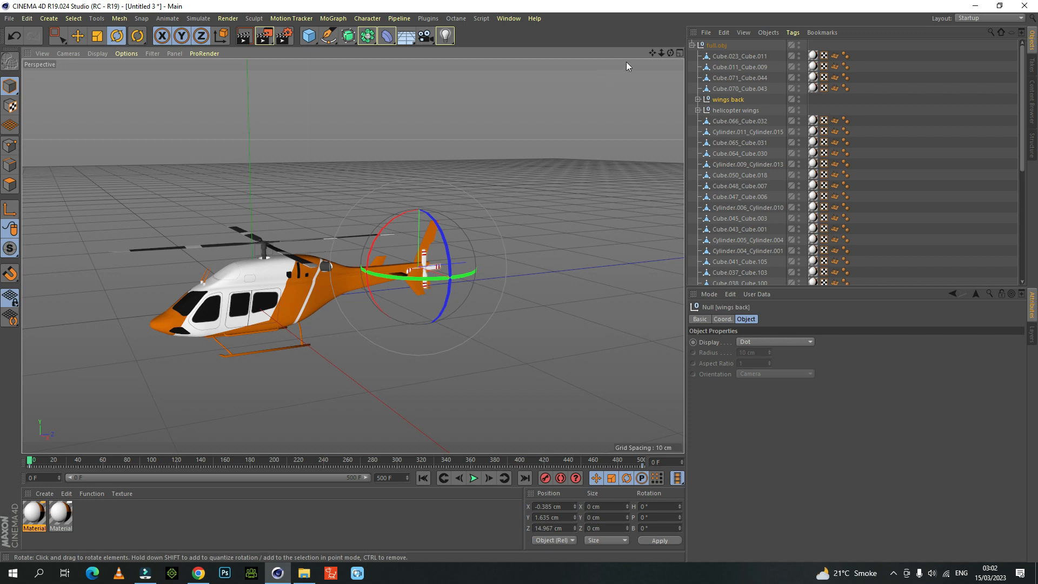
pyautogui.click(714, 47)
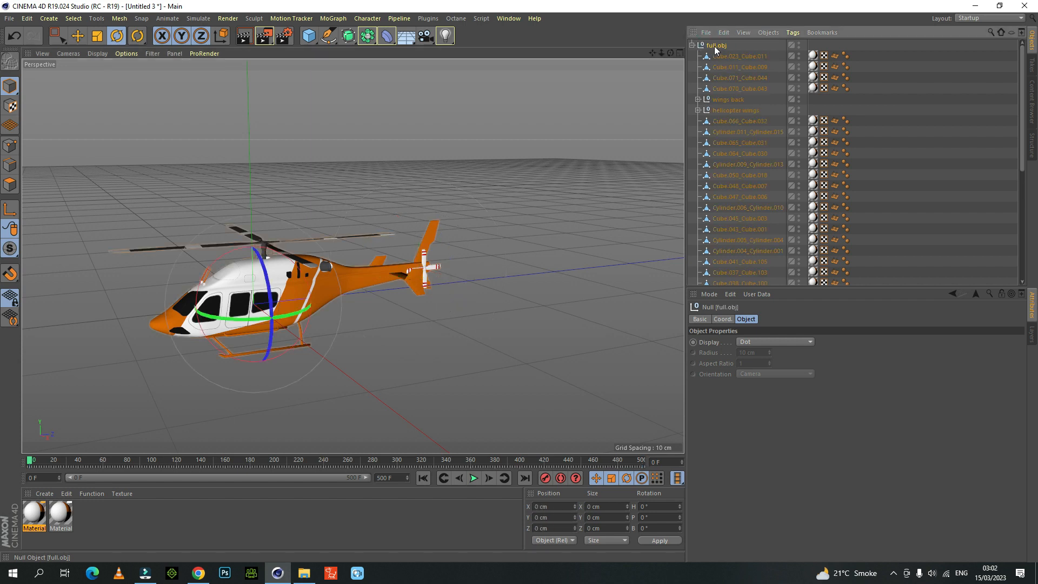
pyautogui.click(692, 46)
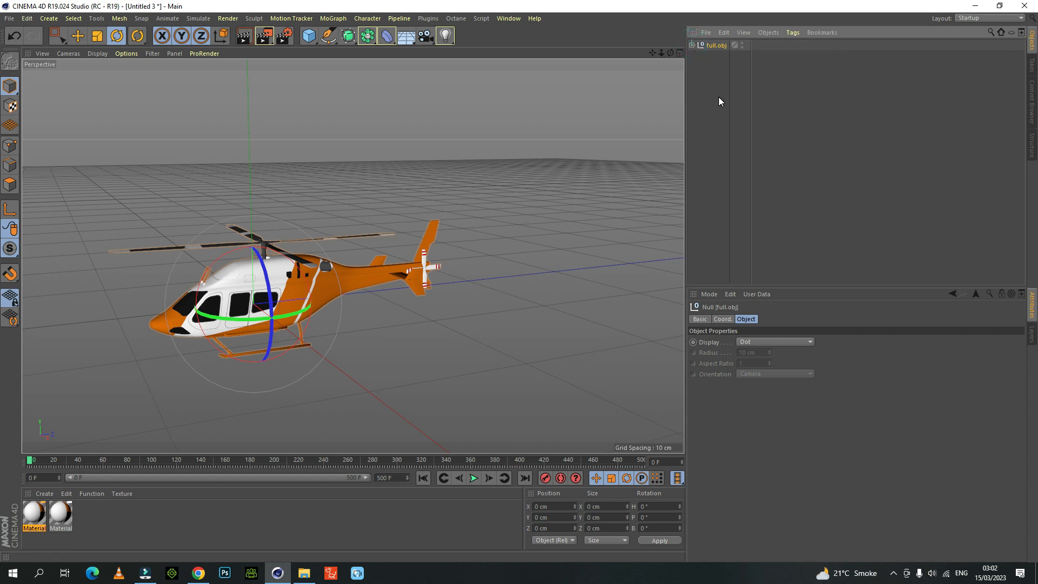
pyautogui.moveTo(653, 53); pyautogui.dragTo(744, 36)
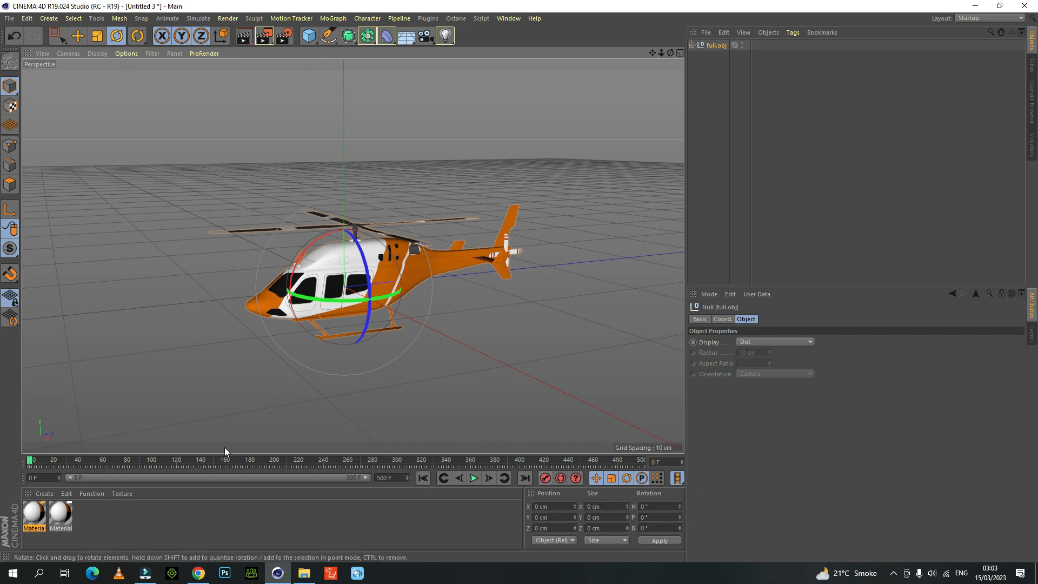
# At frame 177, raise the helicopter to a height of about 6.1 cm and pitch it to about 9.1°
pyautogui.click(31, 462)
pyautogui.moveTo(32, 463); pyautogui.dragTo(246, 466)
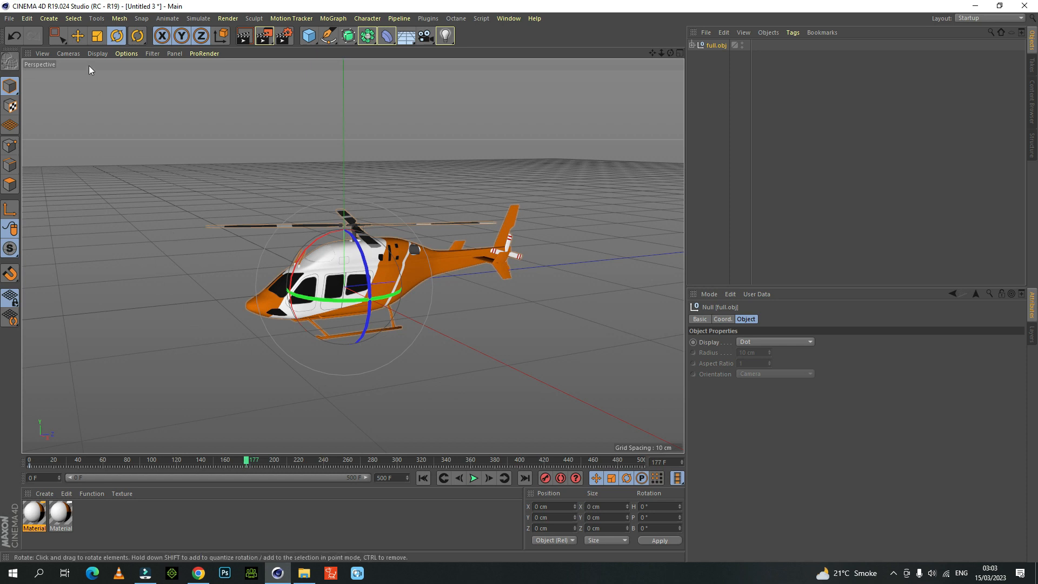
pyautogui.click(77, 35)
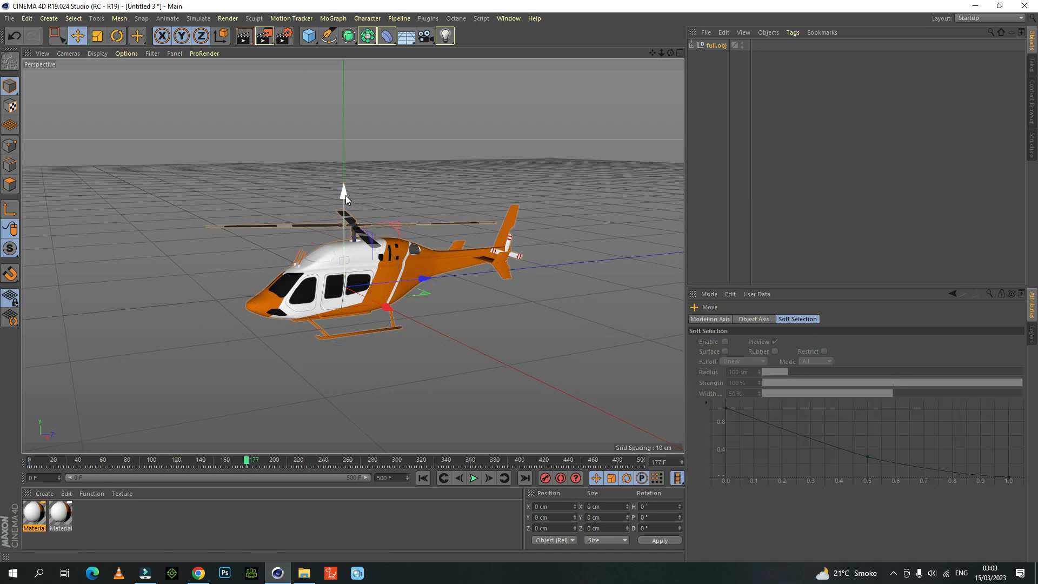
pyautogui.moveTo(345, 195); pyautogui.dragTo(335, 114)
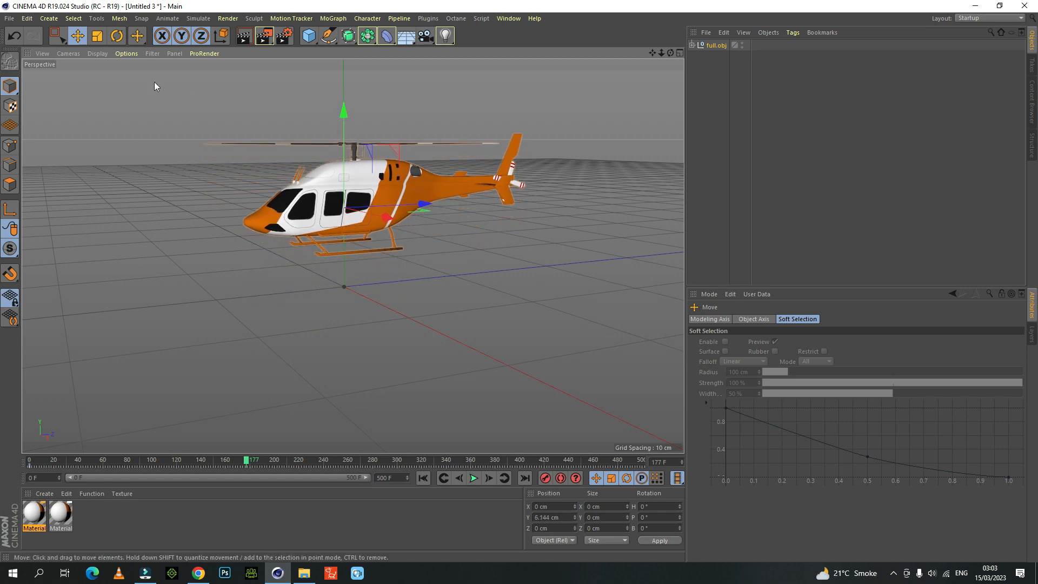
pyautogui.click(116, 36)
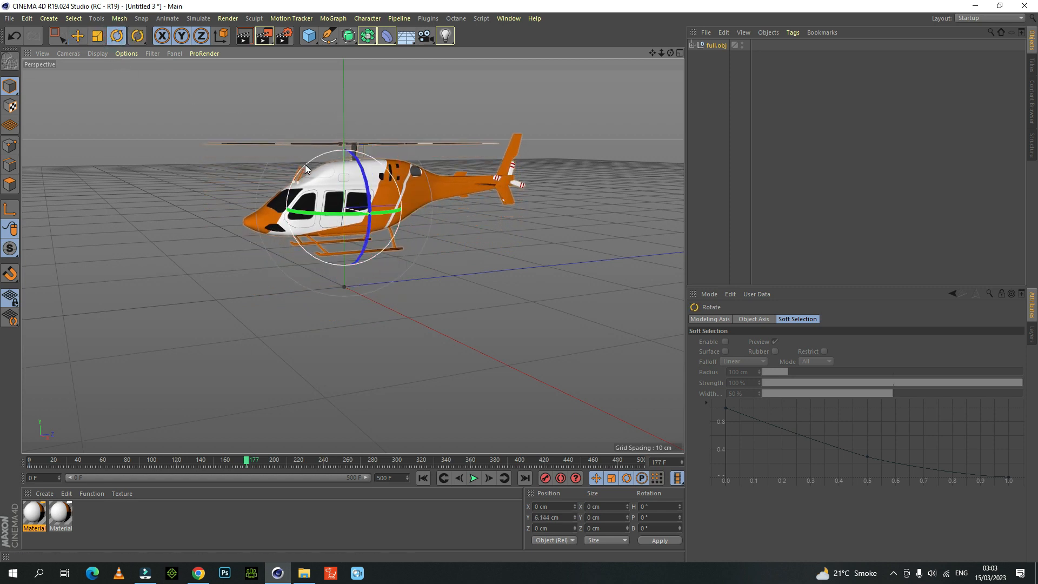
pyautogui.moveTo(305, 165); pyautogui.dragTo(293, 170)
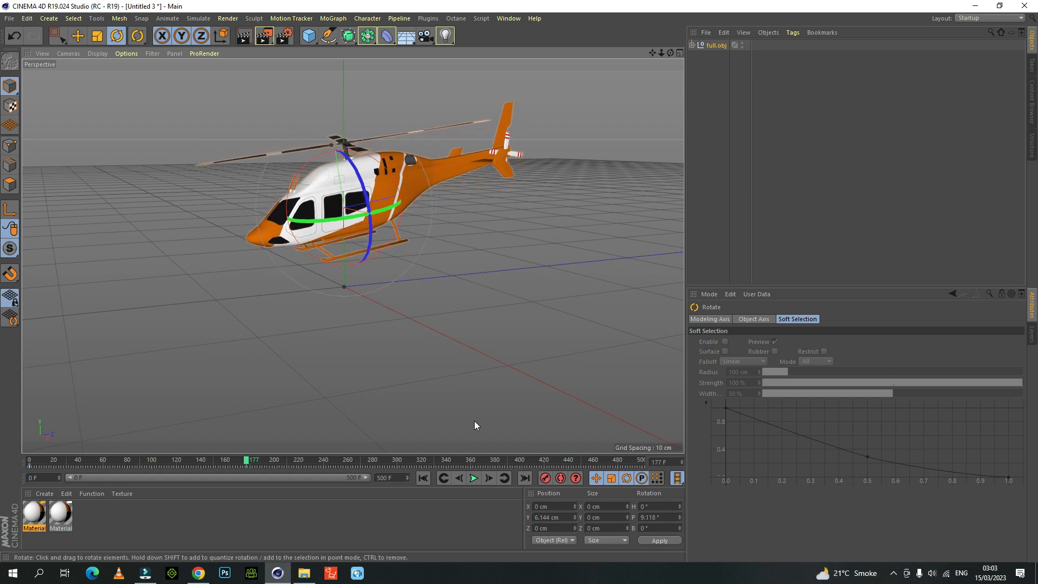
# Record a helicopter keyframe at frame 239 with a pitch of about 3.8° and a height of about 9 cm
pyautogui.moveTo(247, 462); pyautogui.dragTo(322, 469)
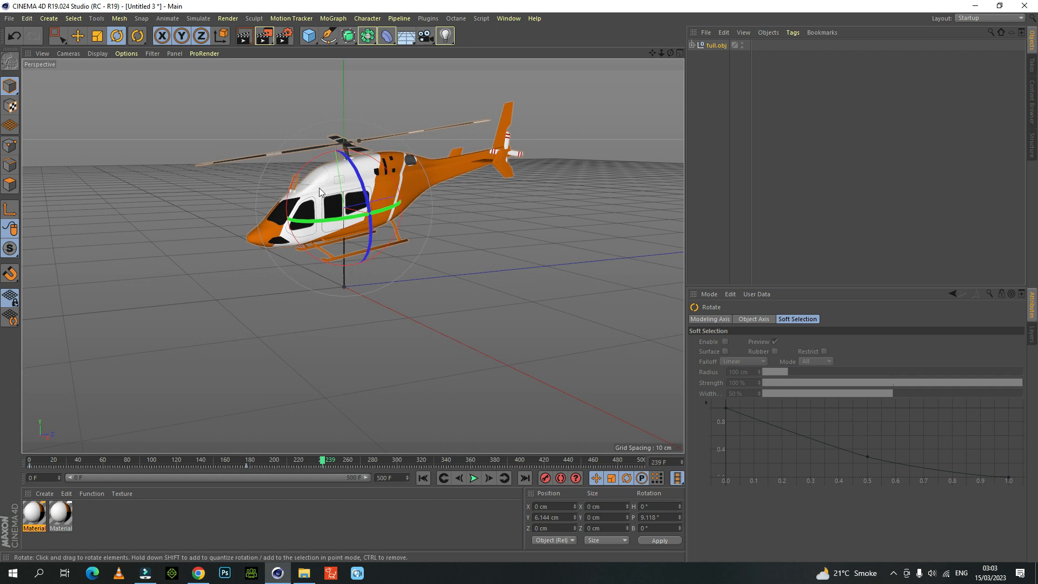
pyautogui.moveTo(290, 190); pyautogui.dragTo(291, 184)
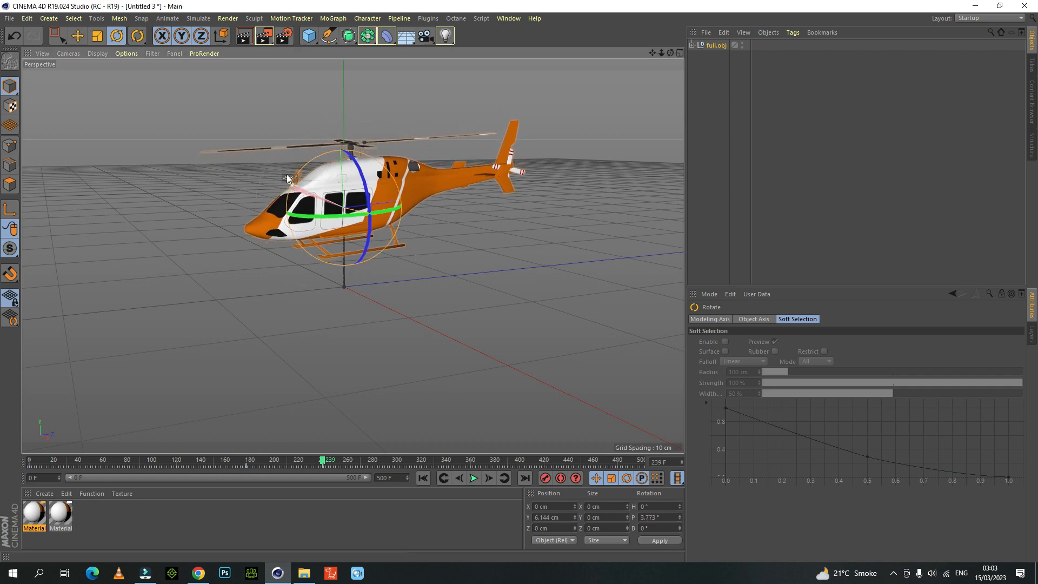
pyautogui.click(77, 36)
pyautogui.moveTo(323, 124); pyautogui.dragTo(396, 89)
pyautogui.moveTo(654, 53); pyautogui.dragTo(529, 468)
pyautogui.click(544, 479)
# Record a helicopter keyframe at frame 347 with a height of about 11.3 cm, pitch about 7.9° and heading about 4.8°
pyautogui.moveTo(325, 462); pyautogui.dragTo(455, 466)
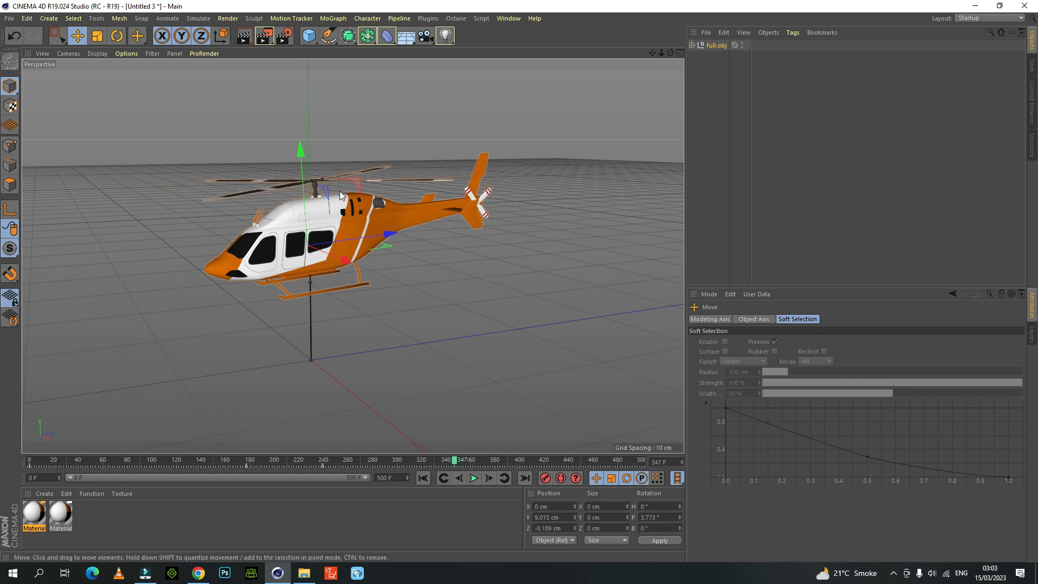
pyautogui.moveTo(303, 154); pyautogui.dragTo(306, 123)
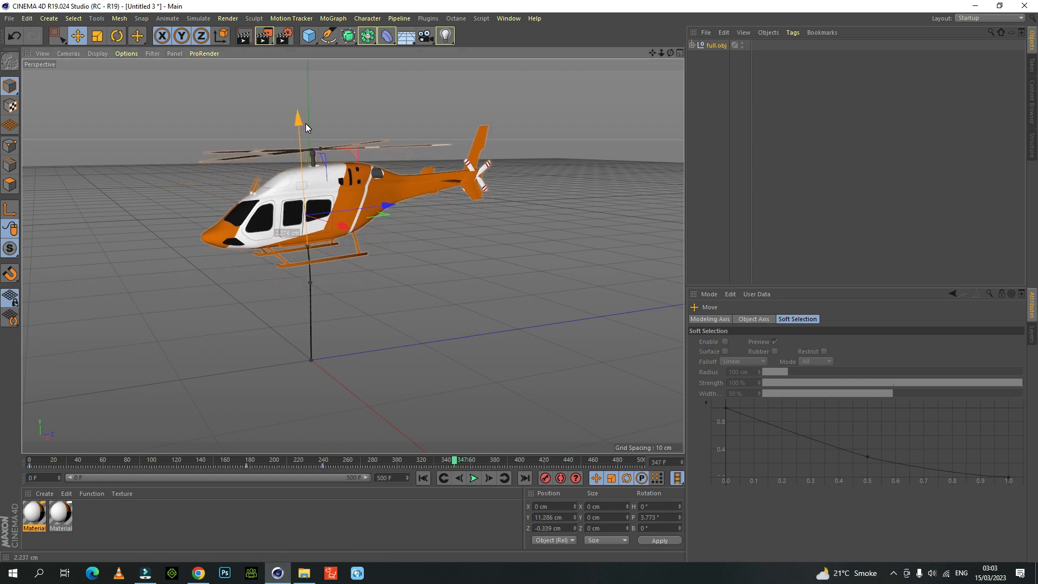
pyautogui.click(116, 38)
pyautogui.moveTo(305, 221); pyautogui.dragTo(259, 189)
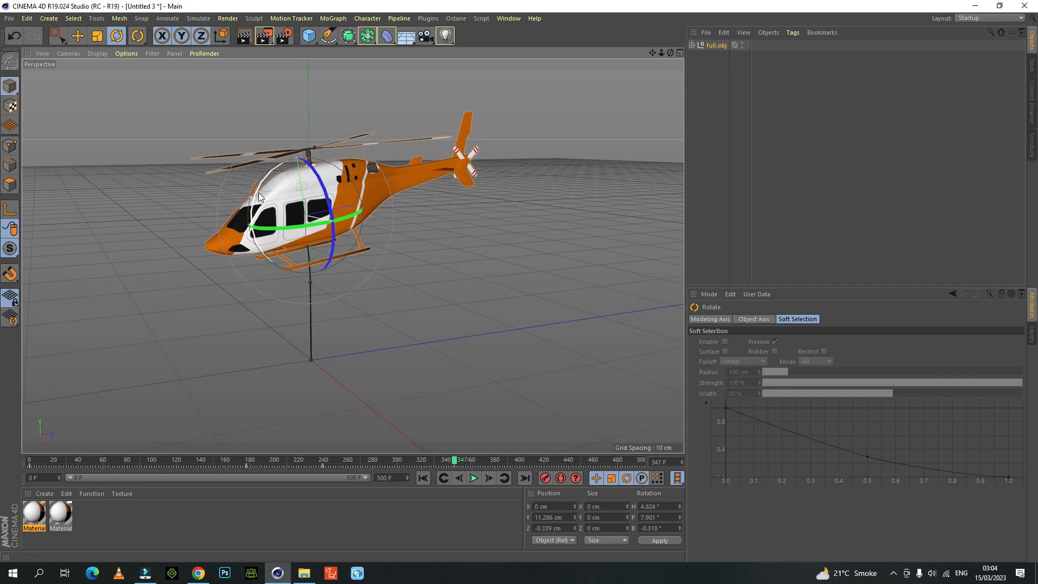
pyautogui.click(546, 483)
# At frame 494, move the helicopter far forward and upward to about Y 22.2 cm and Z -71.8 cm
pyautogui.moveTo(457, 464); pyautogui.dragTo(619, 467)
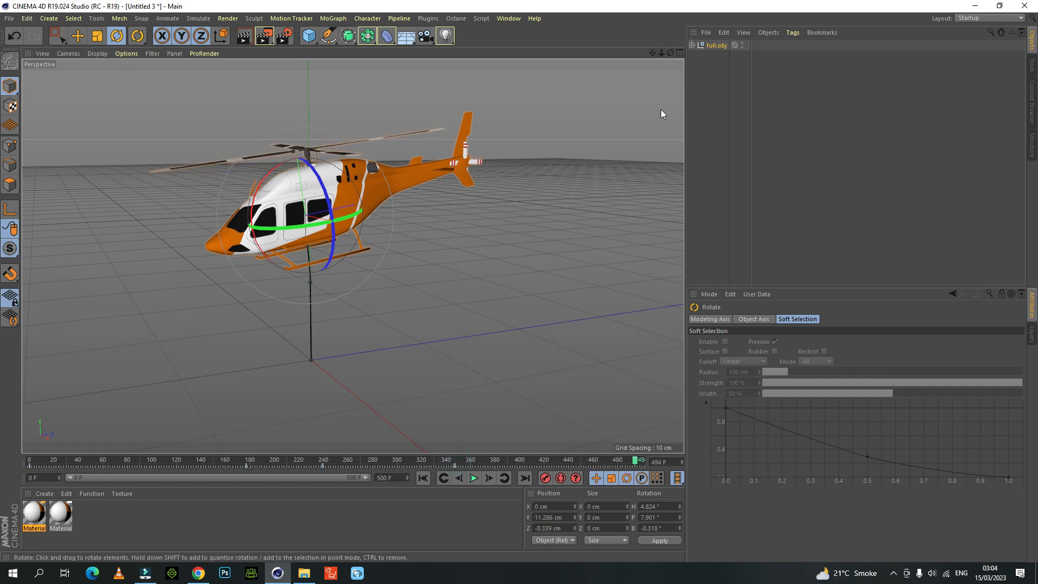
pyautogui.moveTo(662, 52)
pyautogui.mouseDown()
pyautogui.moveTo(643, 56)
pyautogui.moveTo(672, 56)
pyautogui.moveTo(651, 54)
pyautogui.mouseUp()
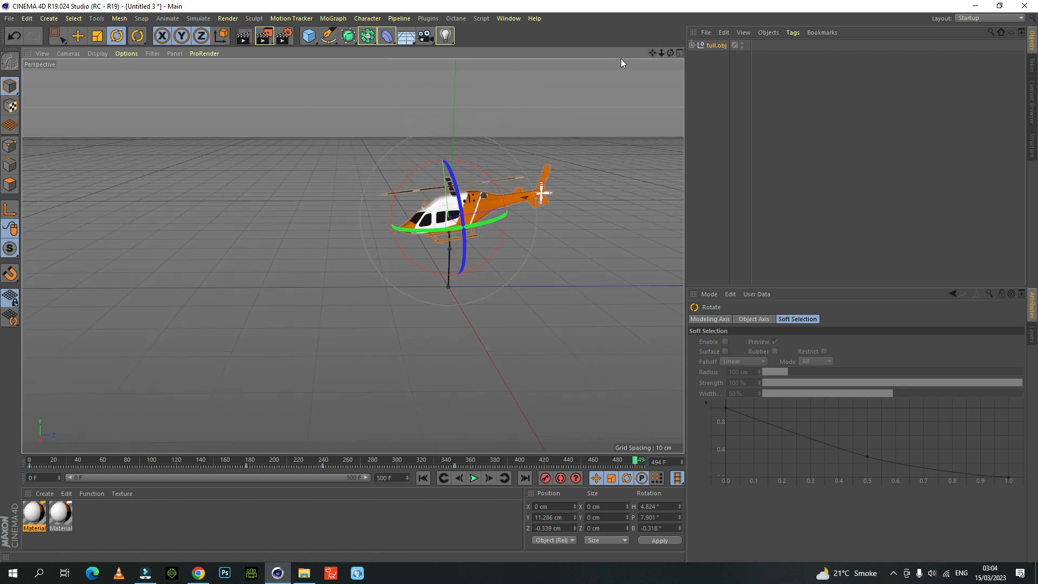
pyautogui.click(79, 37)
pyautogui.moveTo(536, 200); pyautogui.dragTo(355, 205)
pyautogui.moveTo(251, 153); pyautogui.dragTo(252, 122)
pyautogui.moveTo(362, 203); pyautogui.dragTo(233, 205)
pyautogui.moveTo(105, 138); pyautogui.dragTo(371, 100)
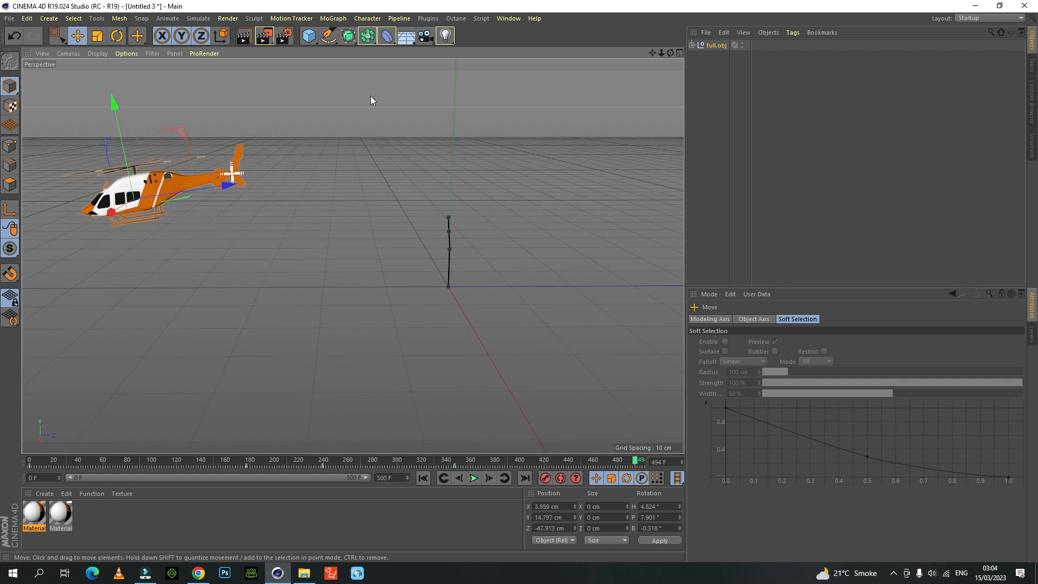
pyautogui.moveTo(652, 53); pyautogui.dragTo(795, 53)
pyautogui.moveTo(381, 183); pyautogui.dragTo(221, 183)
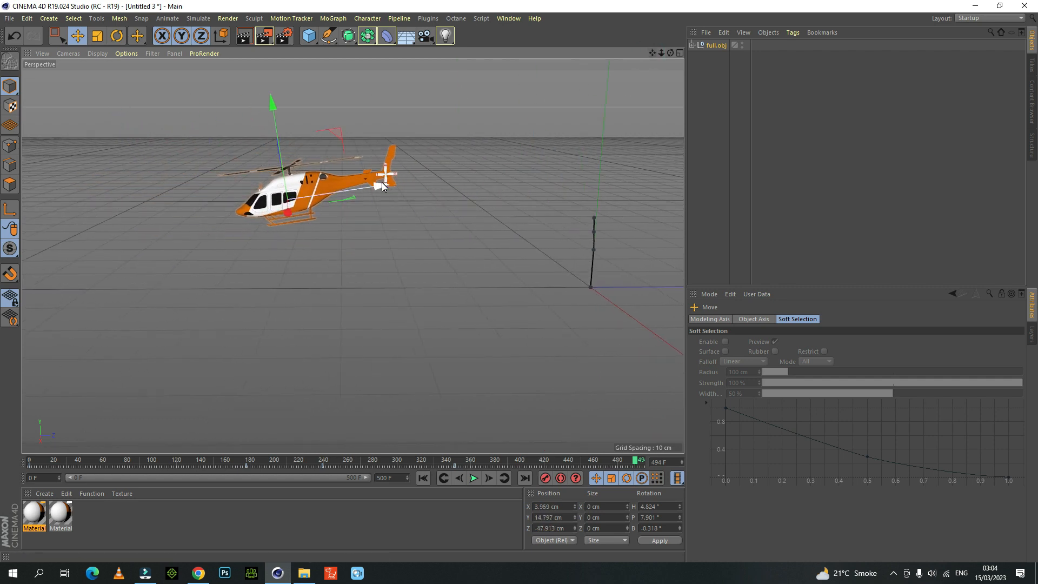
pyautogui.moveTo(652, 53); pyautogui.dragTo(789, 51)
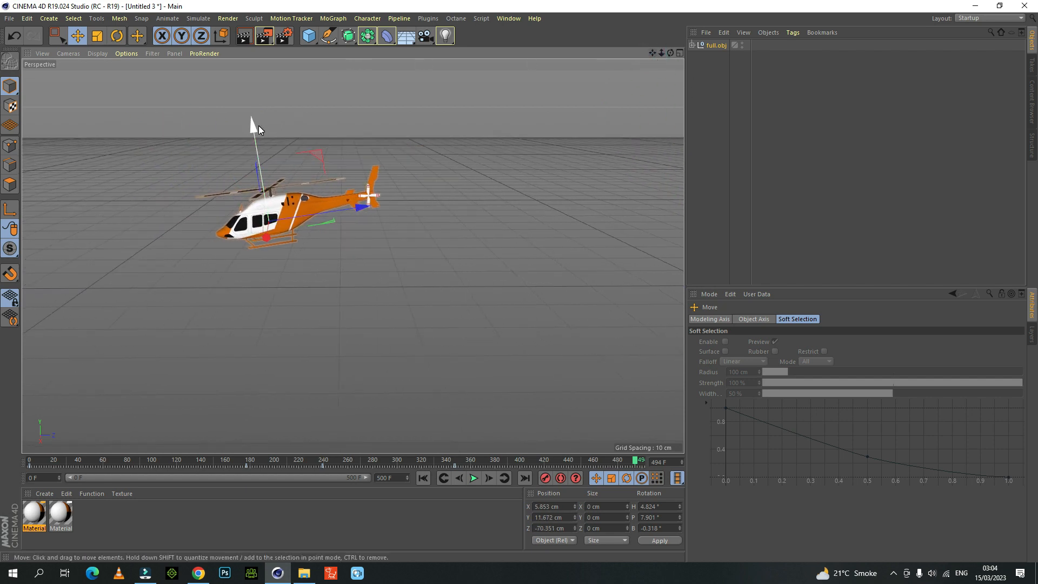
pyautogui.moveTo(256, 128); pyautogui.dragTo(248, 75)
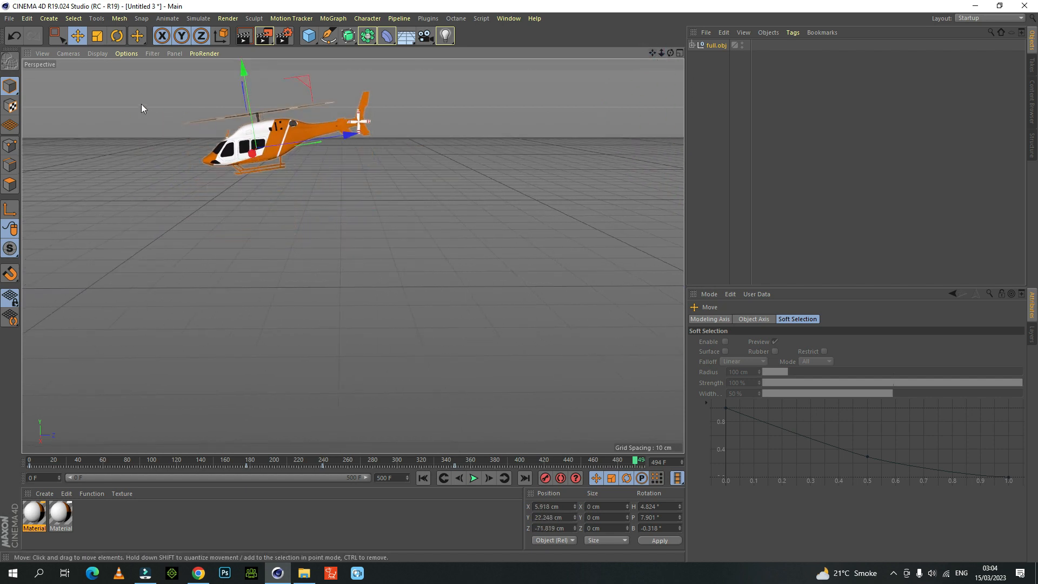
# Level the helicopter's pitch to about 0.4°, move it forward to about Z -78.1 cm, and record a keyframe at frame 494
pyautogui.click(120, 36)
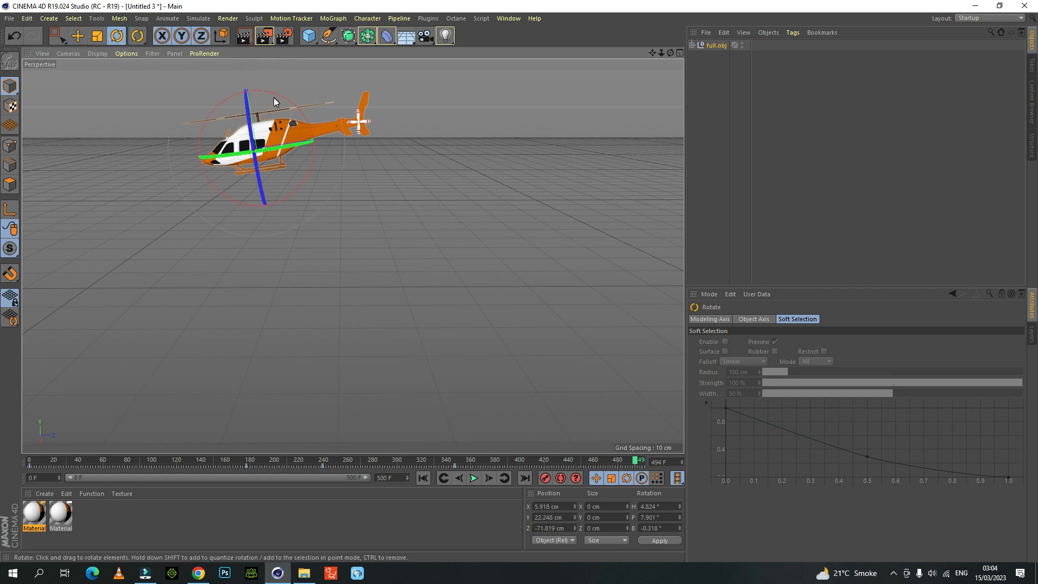
pyautogui.moveTo(274, 96); pyautogui.dragTo(282, 99)
pyautogui.moveTo(653, 53); pyautogui.dragTo(646, 69)
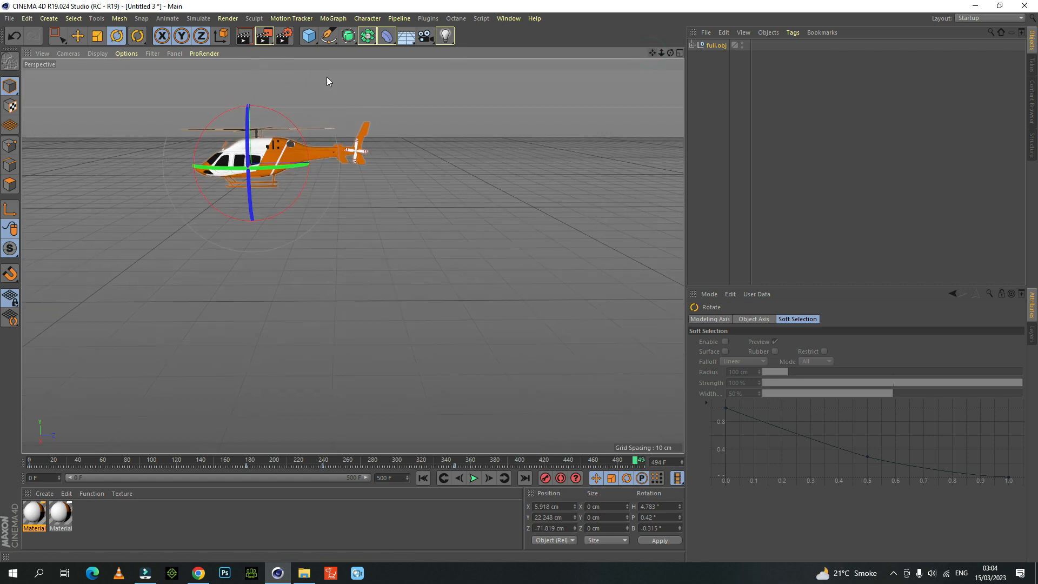
pyautogui.click(79, 38)
pyautogui.moveTo(352, 174); pyautogui.dragTo(310, 157)
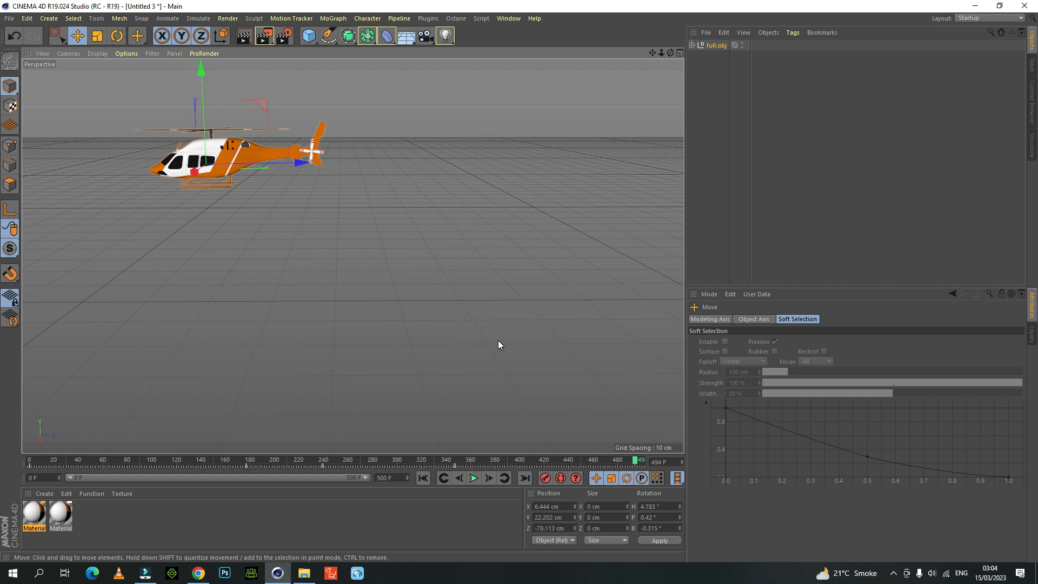
pyautogui.click(546, 483)
# Return to frame 0 and play the helicopter's takeoff and flight animation with its full path in view
pyautogui.click(636, 461)
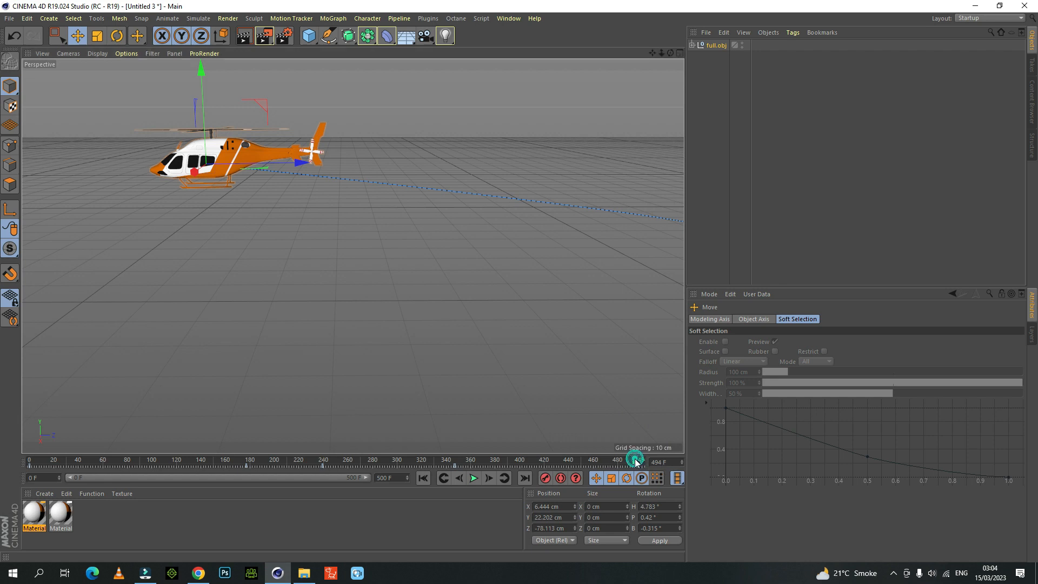
pyautogui.moveTo(635, 459); pyautogui.dragTo(28, 459)
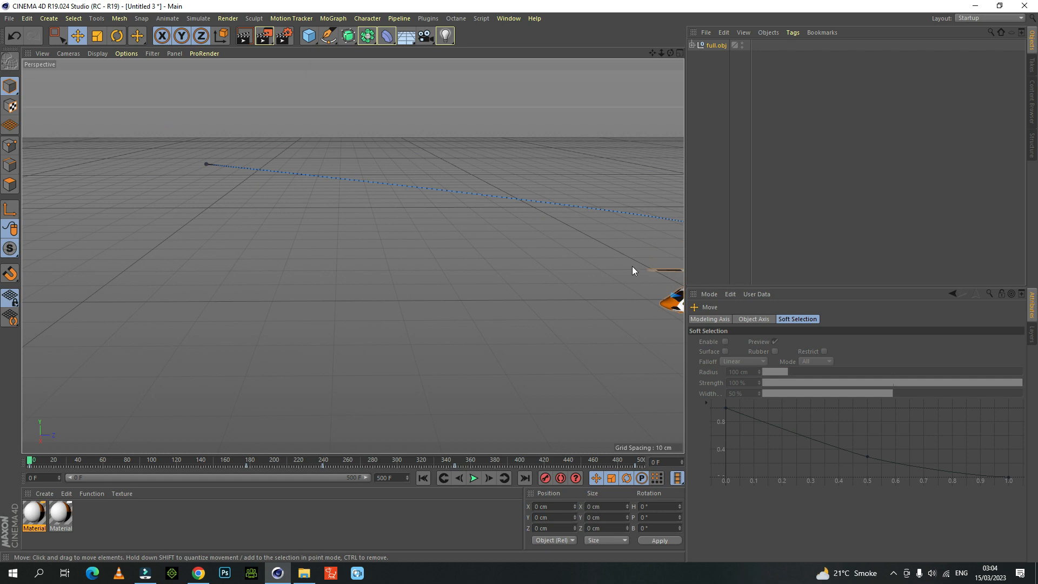
pyautogui.moveTo(652, 54)
pyautogui.mouseDown()
pyautogui.moveTo(486, 67)
pyautogui.moveTo(641, 45)
pyautogui.mouseUp()
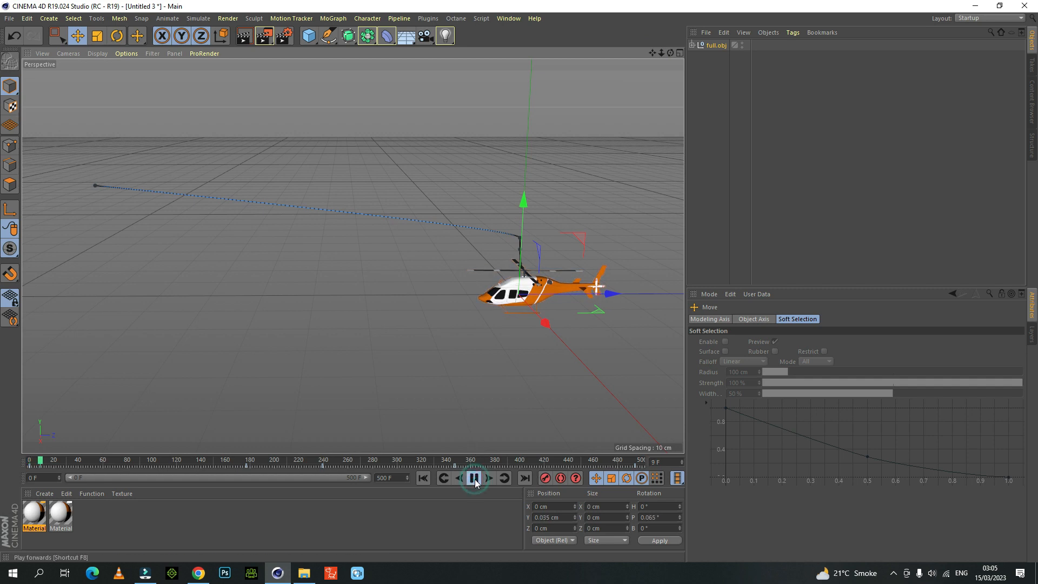